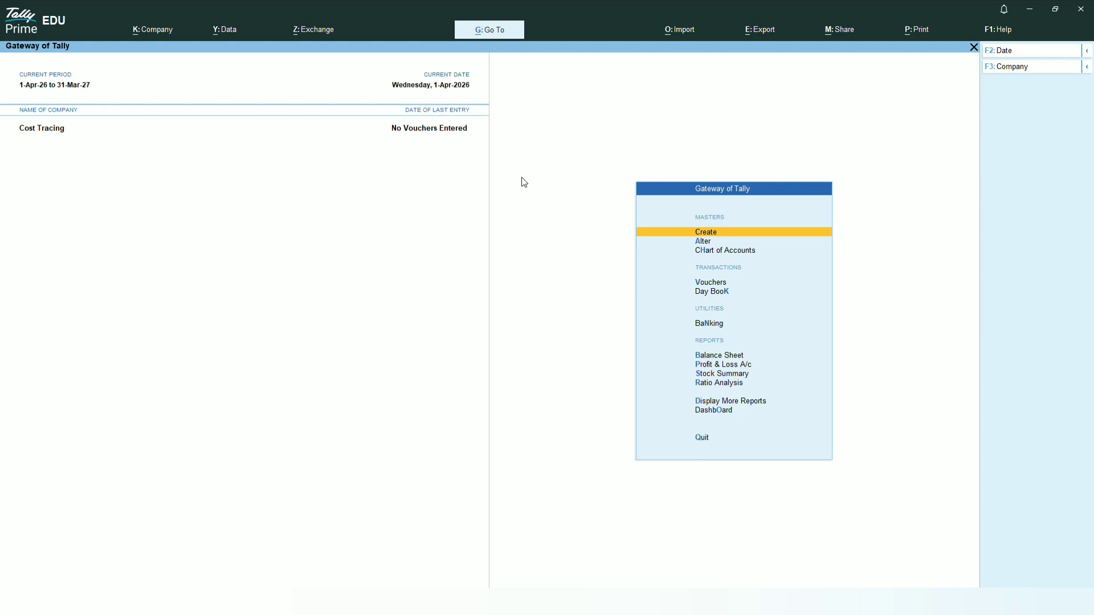
- Create a ledger with the supplier's name under Sundry Creditors and save it with bill-by-bill balances kept on
key(Return)
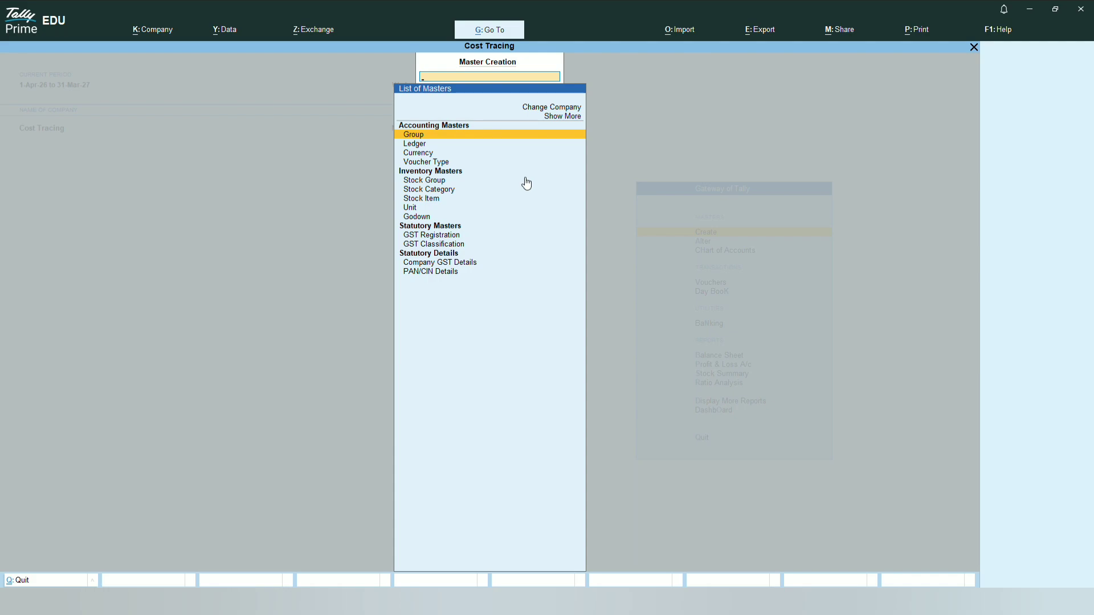
key(Down)
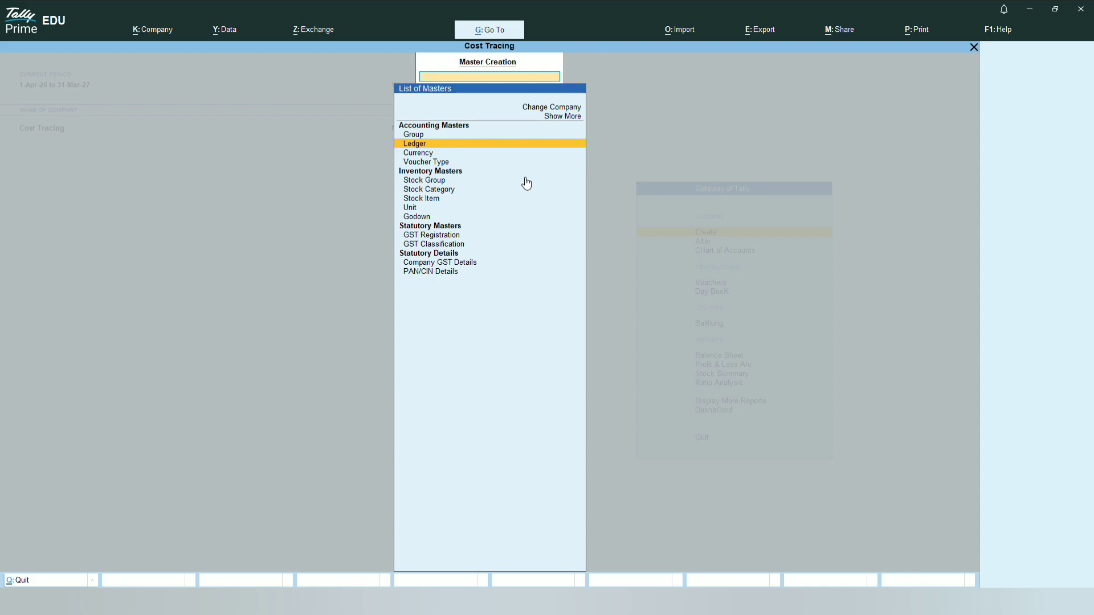
key(Return)
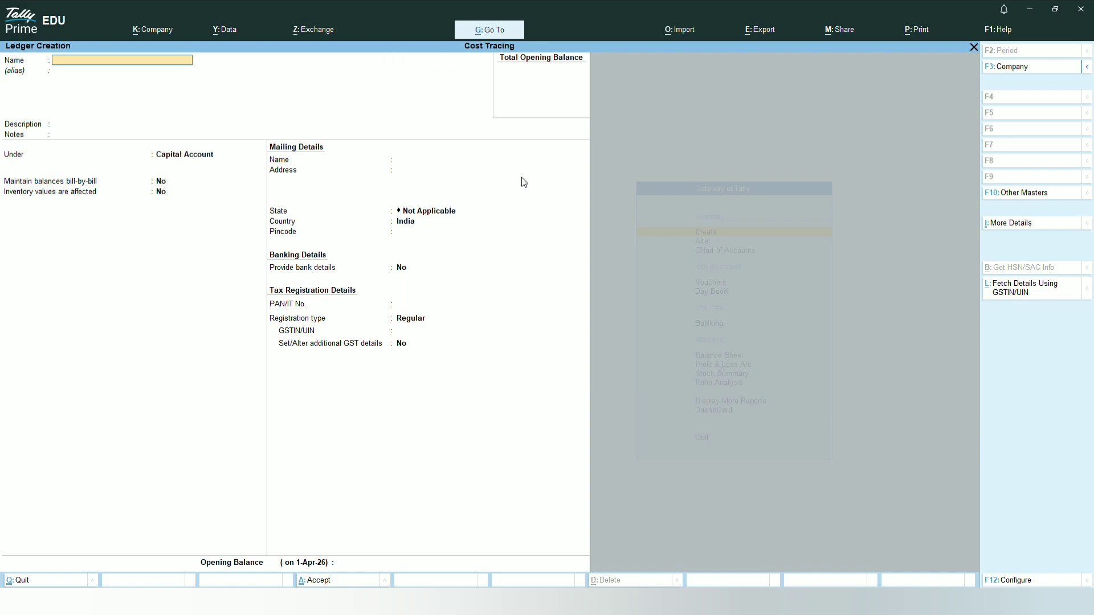
key(Return)
key(Return)
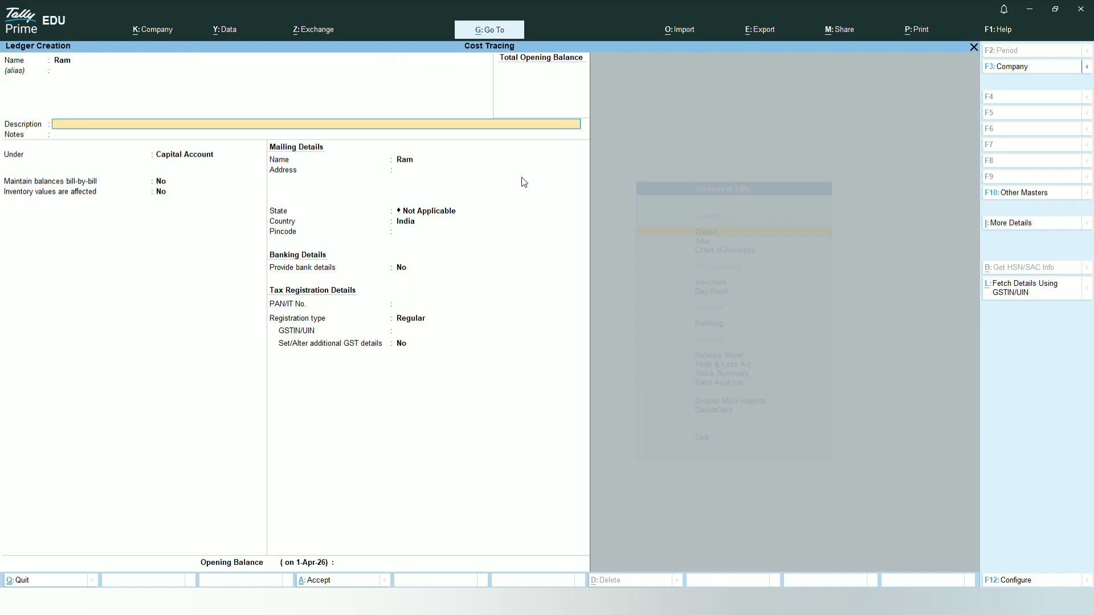
key(Return)
key(Return)
text(Cre)
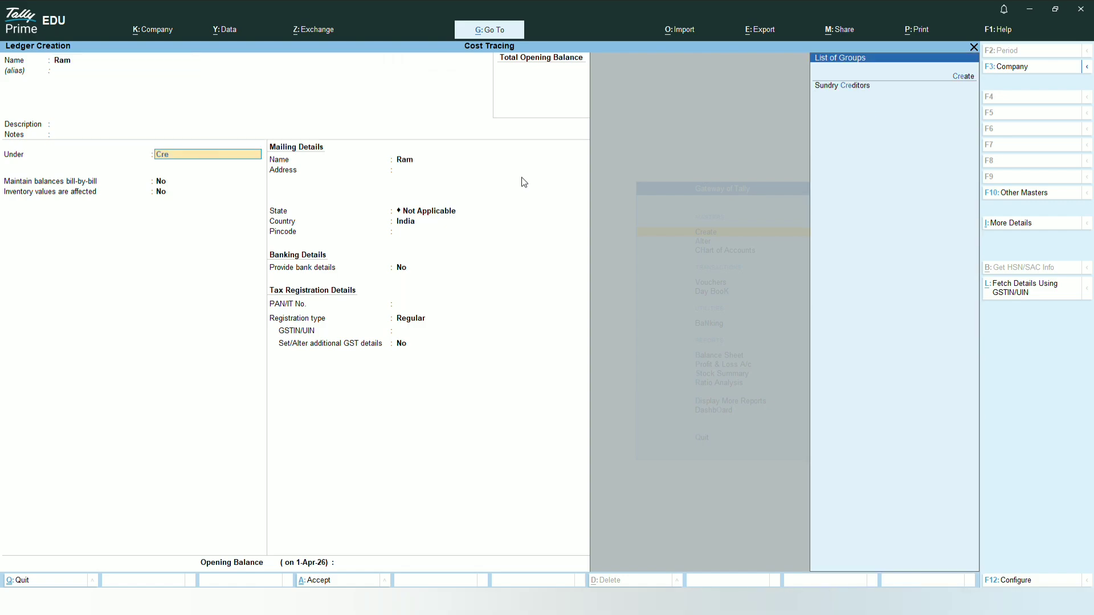
key(Return)
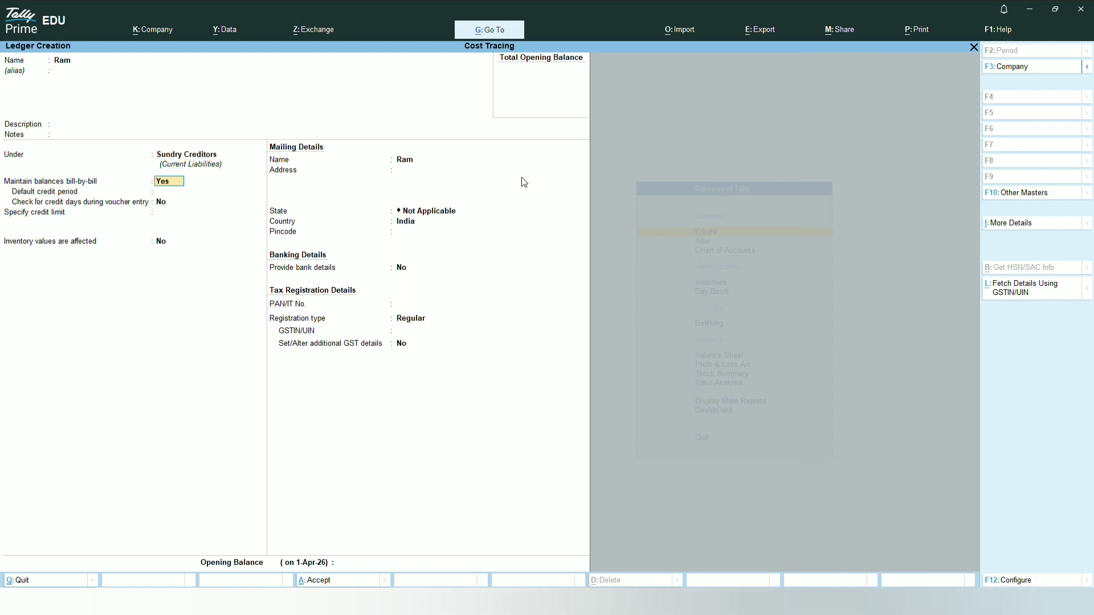
key(ctrl+a)
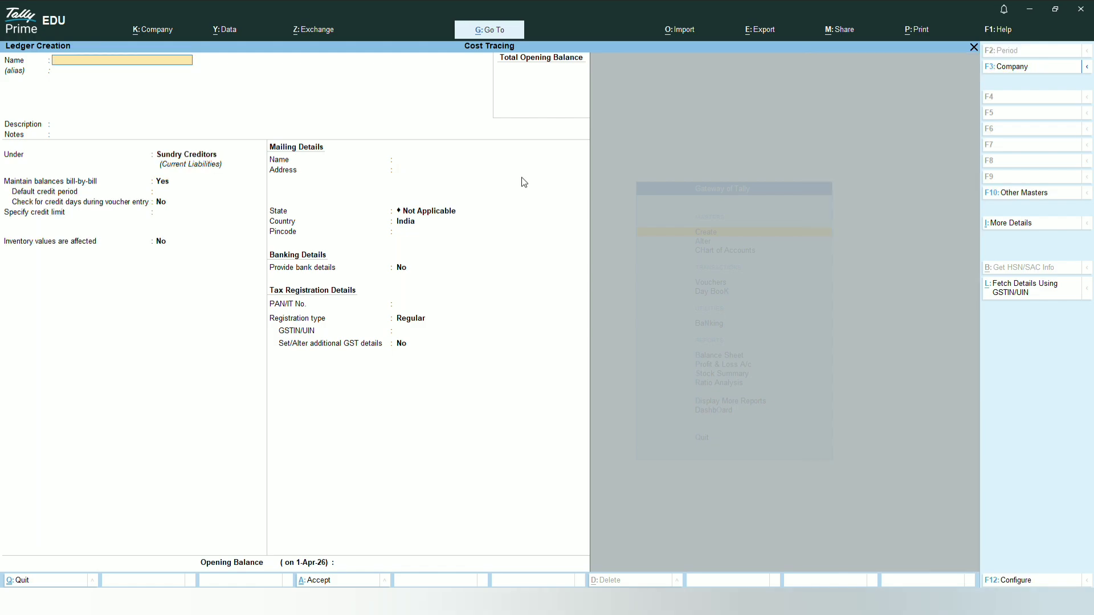
- Create a ledger named Purchase under Purchase Accounts and save it
text(Purchase)
key(Return)
key(Return)
key(Return)
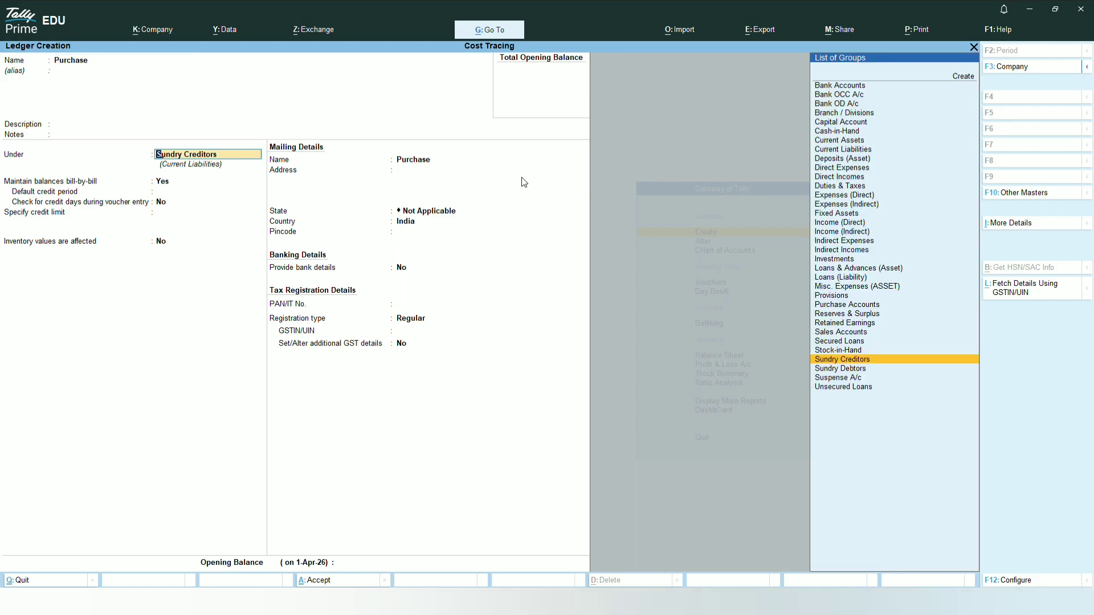
text(Pur)
key(Return)
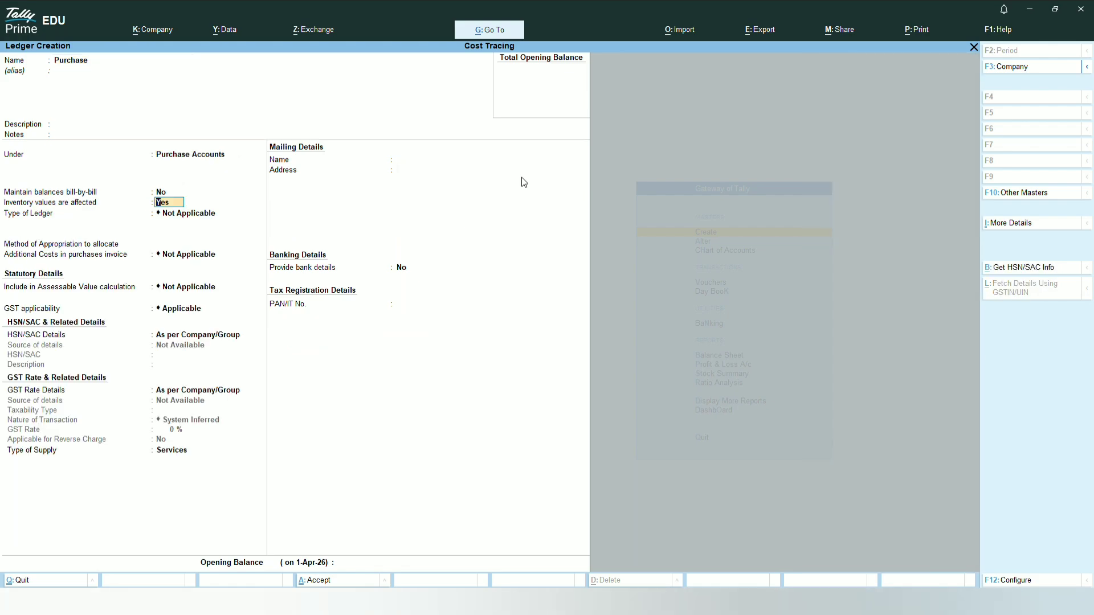
key(ctrl+a)
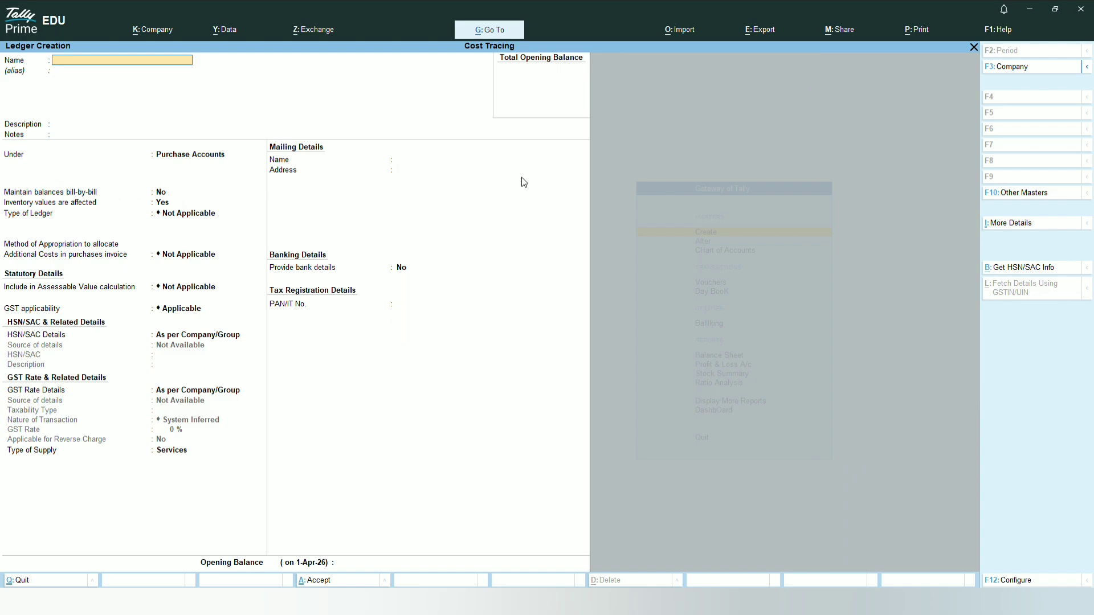
- Enable Cost Tracking in the company features, save the change, and quit ledger creation back to the gateway
key(F11)
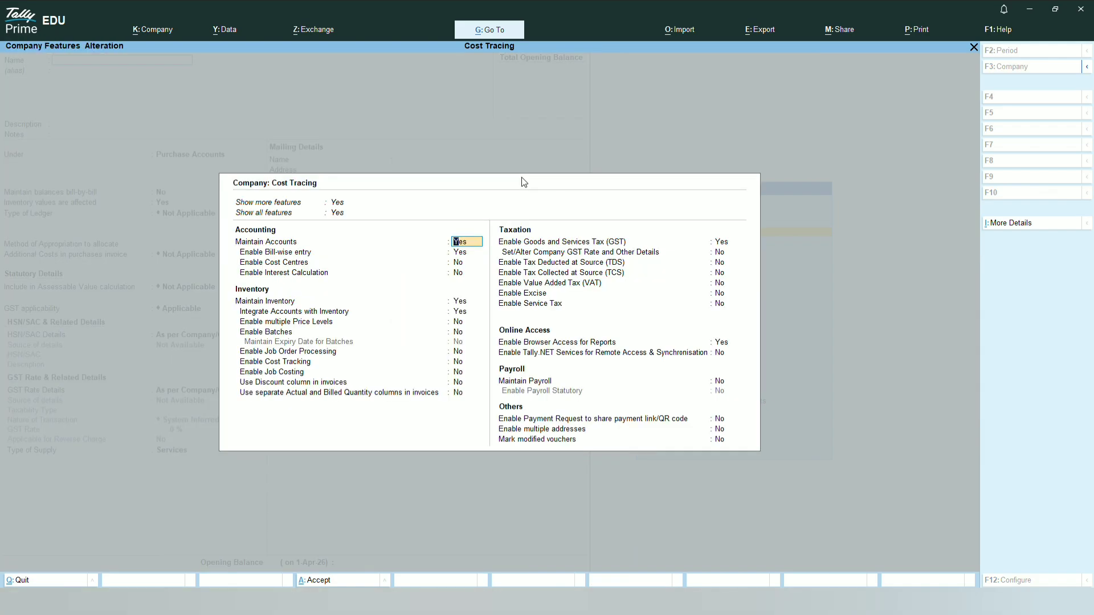
key(Down)
key(Down)
key(Down)
key(Down)
key(Down)
key(Down)
key(Down)
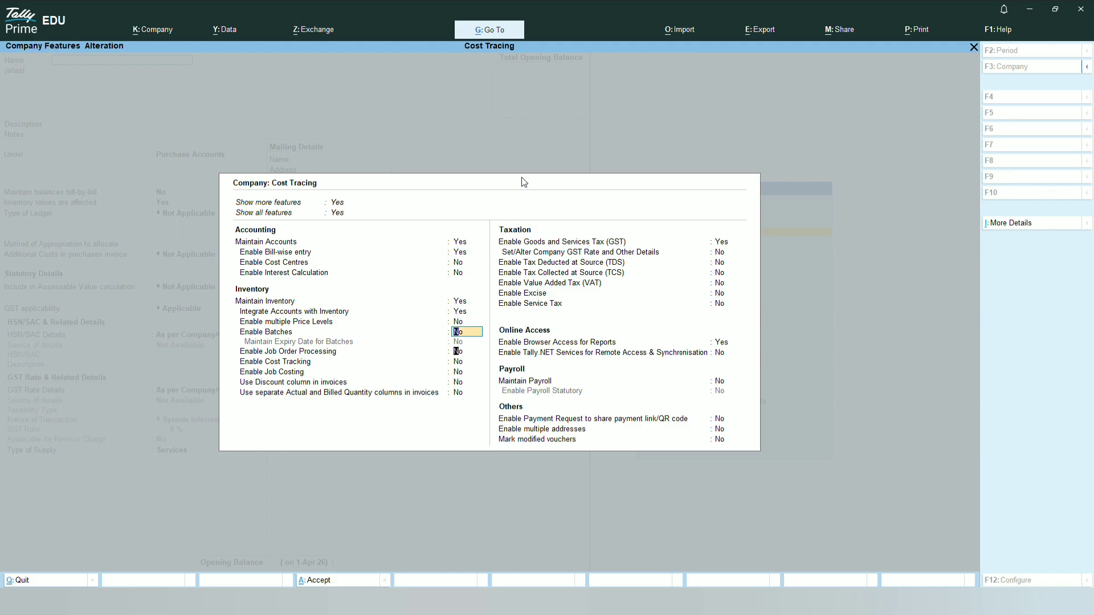
key(Down)
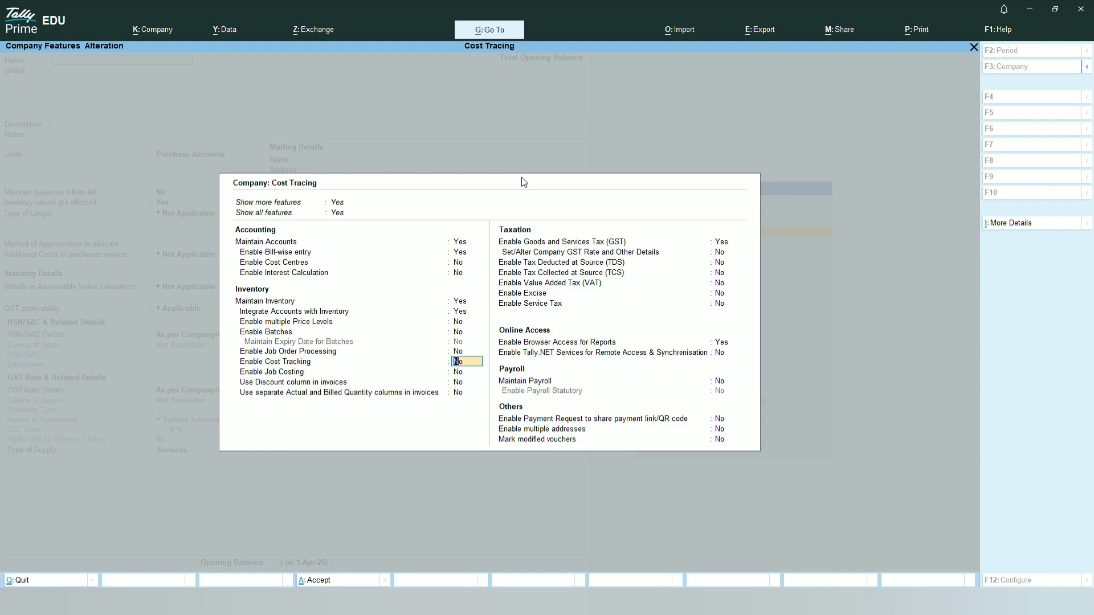
text(y)
key(ctrl+a)
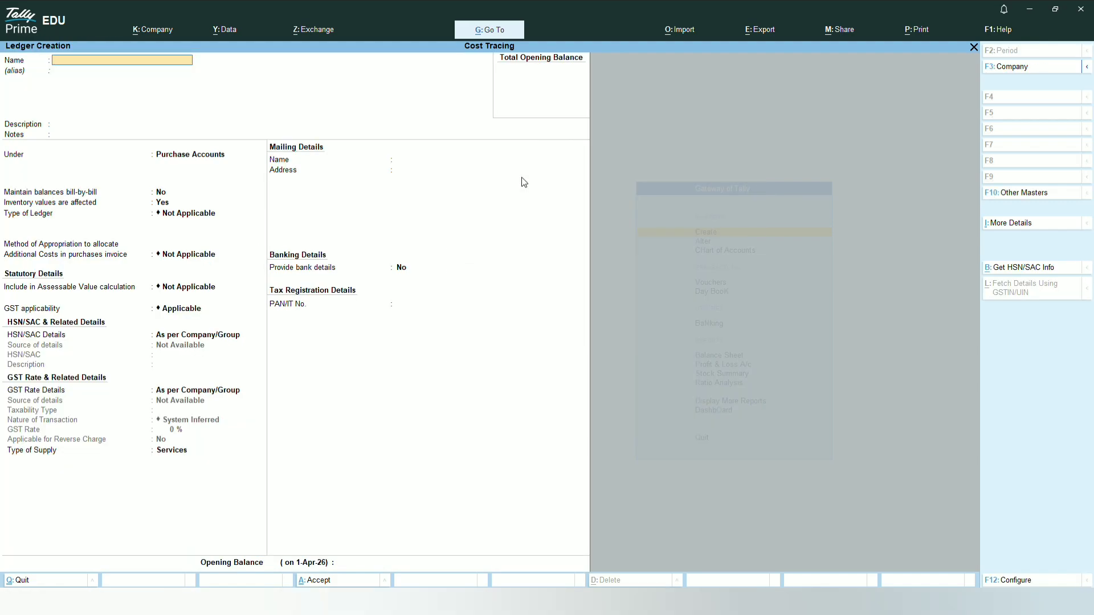
key(Escape)
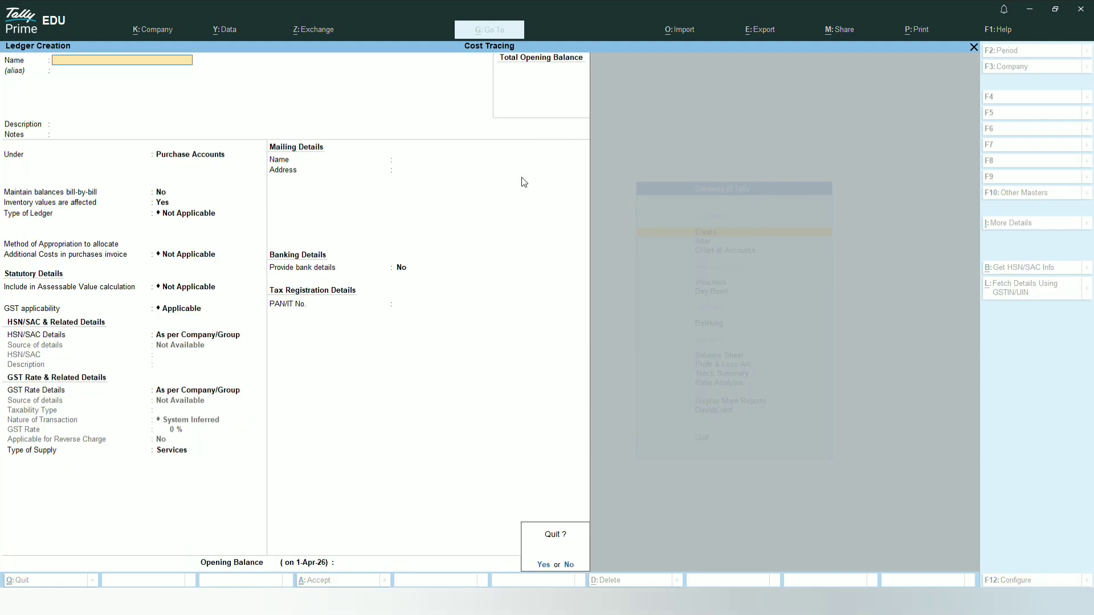
key(y)
key(Escape)
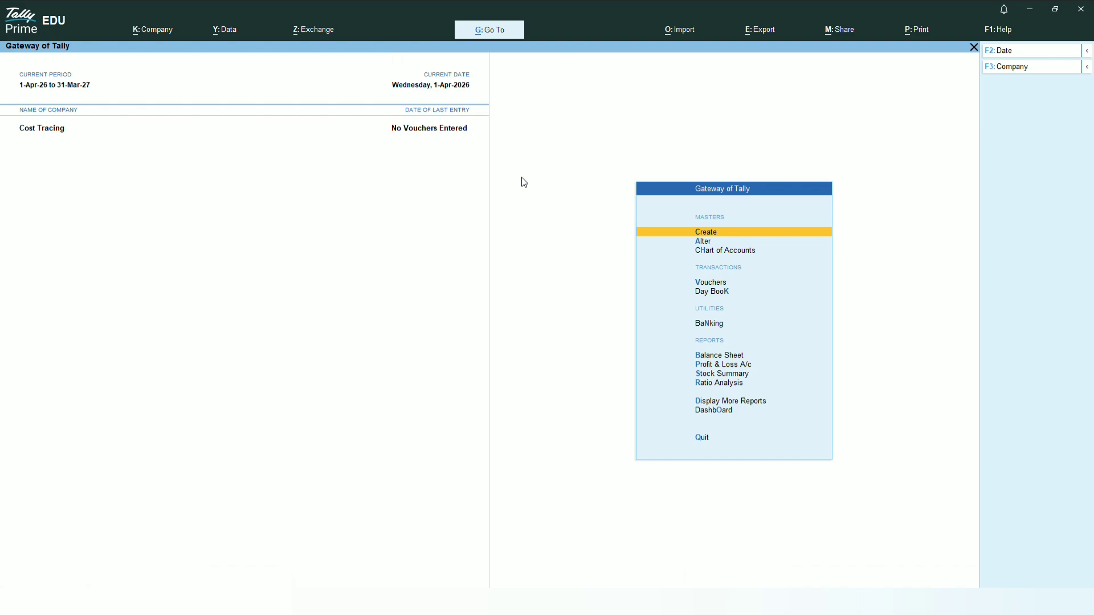
- Start a new ledger named Carriage and place it under Indirect Expenses
key(Return)
key(Down)
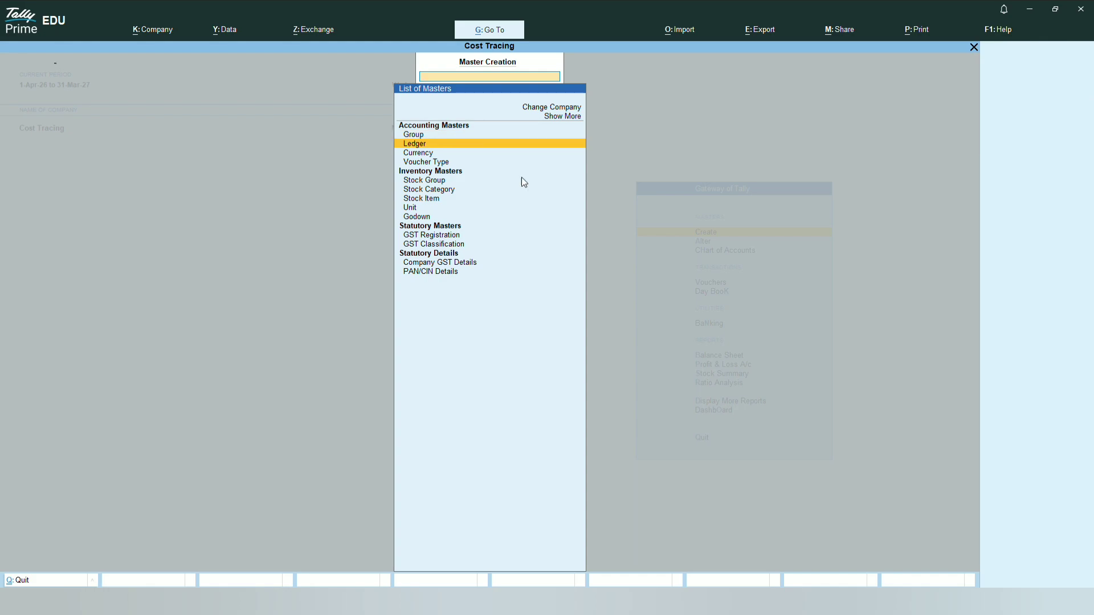
key(Return)
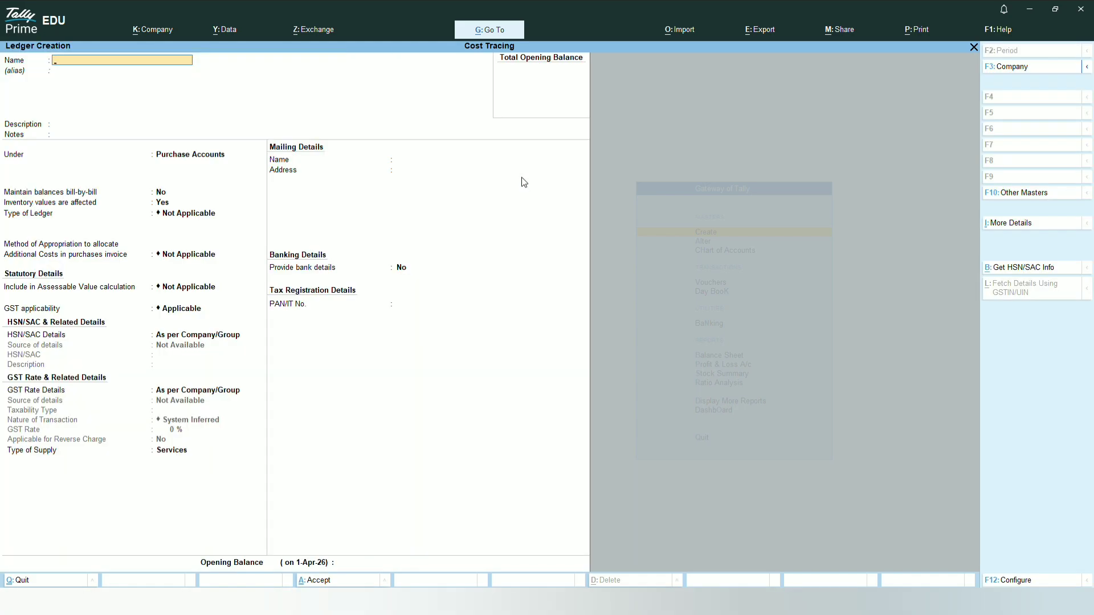
text(Carriage)
key(Return)
key(Return)
key(Return)
key(Return)
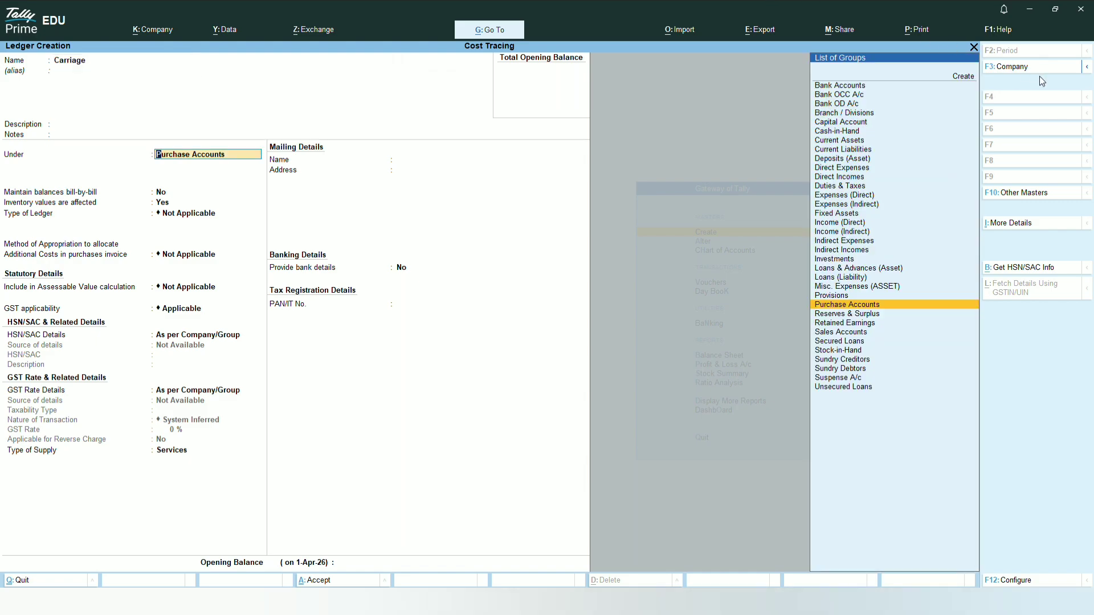
key(alt)
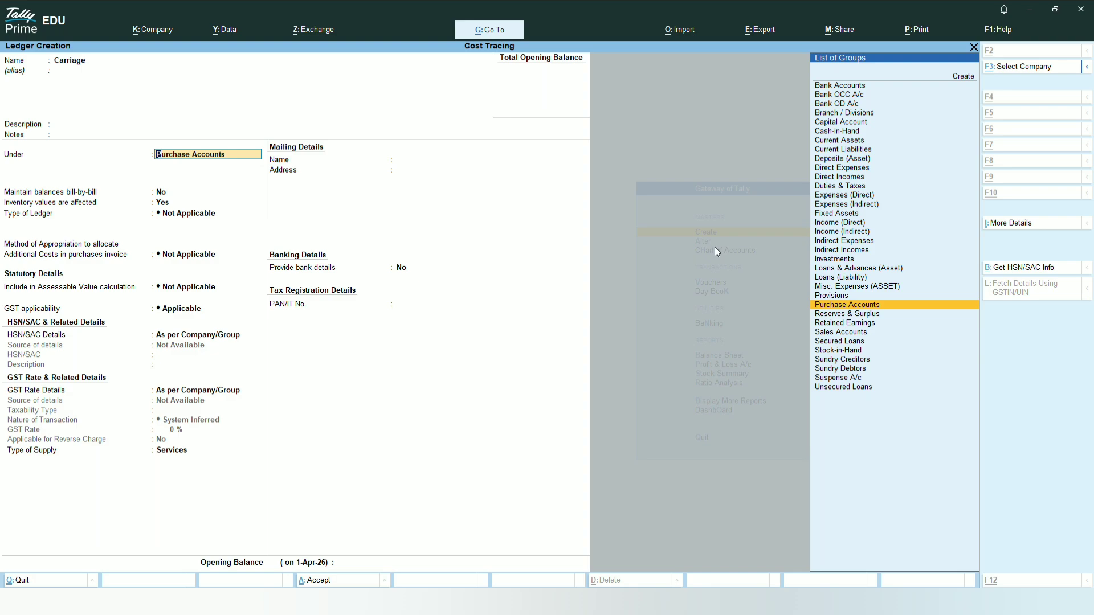
text(Indire)
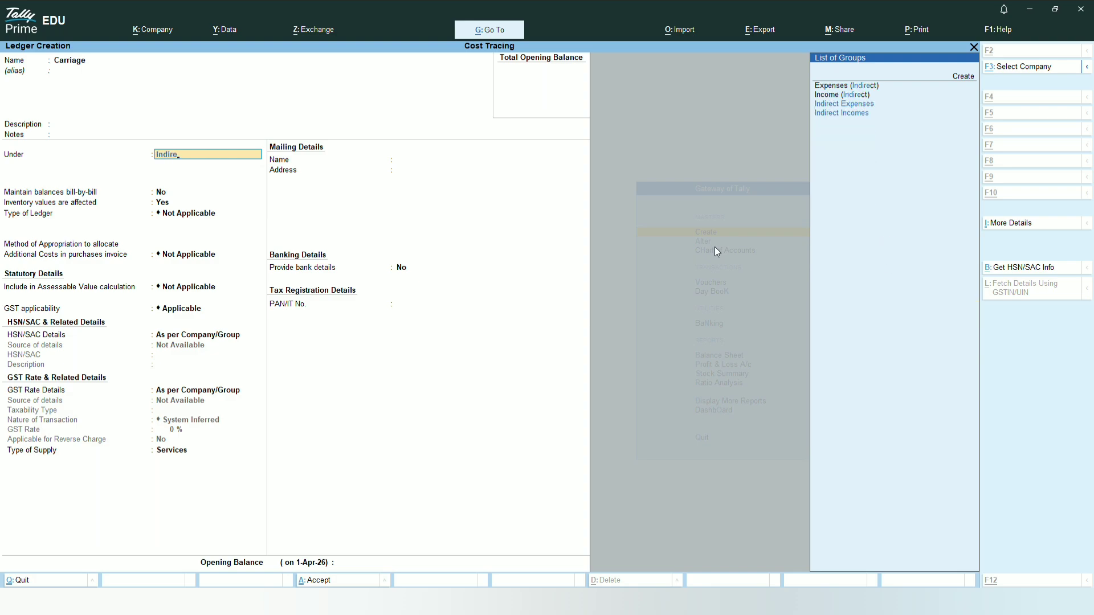
key(Return)
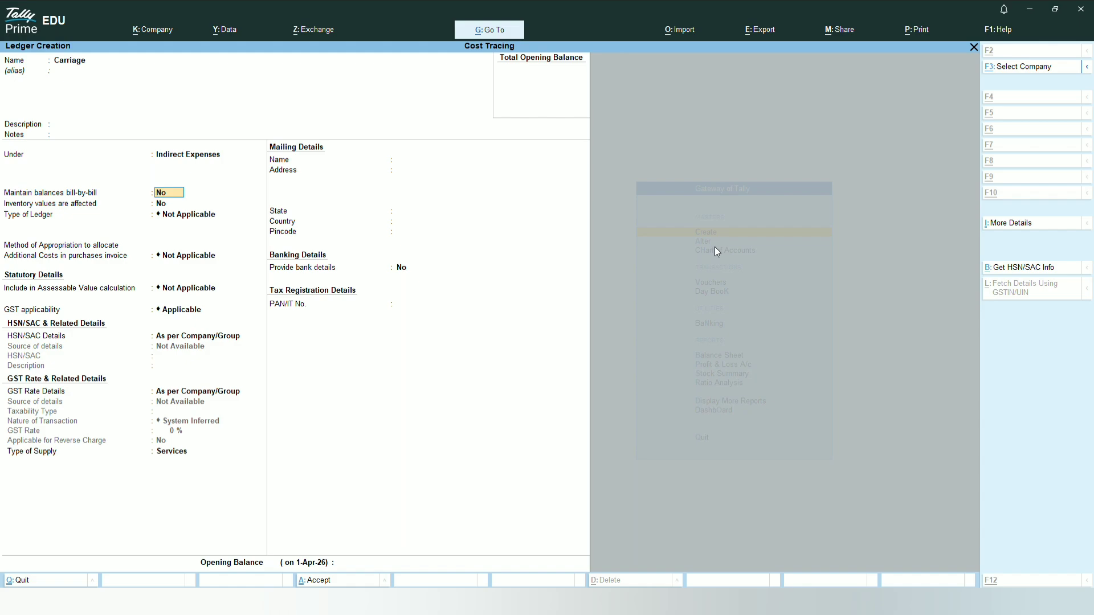
- Open the additional details of the Carriage ledger and expand the list to show more options
key(ctrl+i)
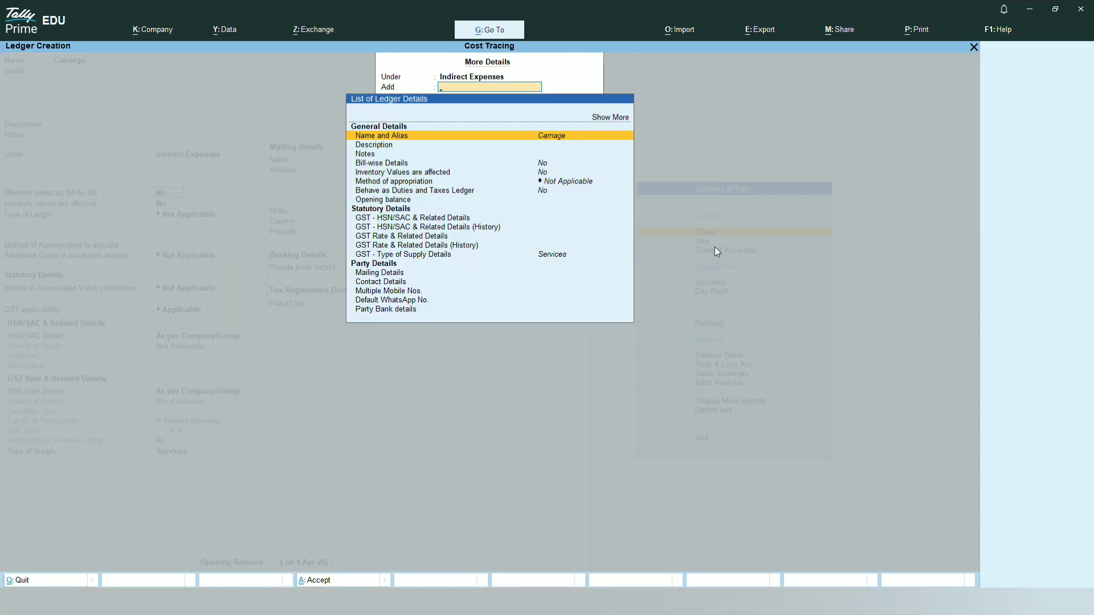
key(Up)
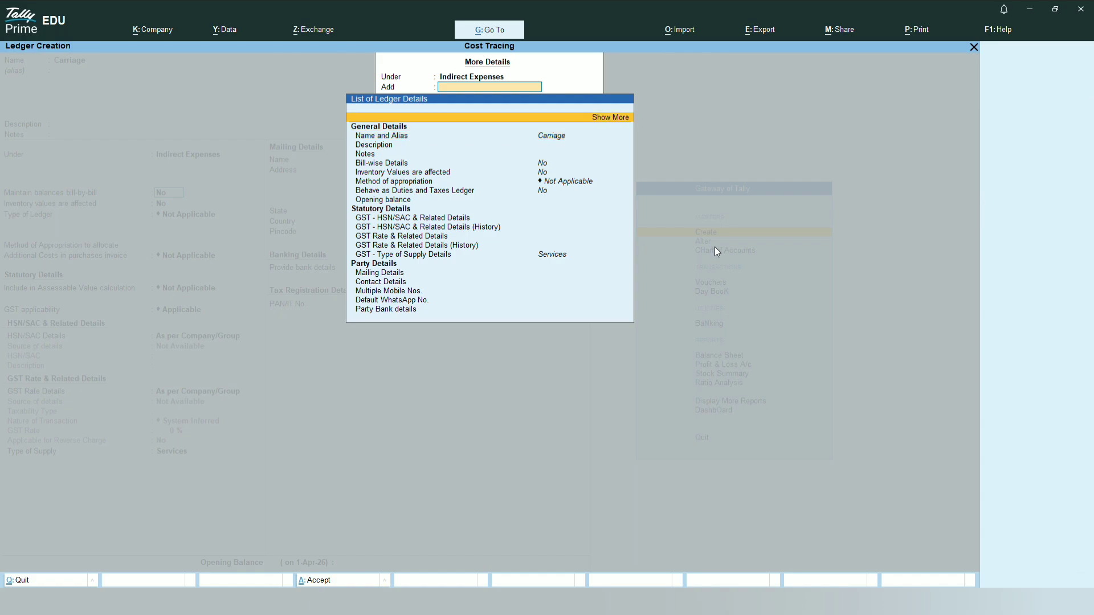
key(Return)
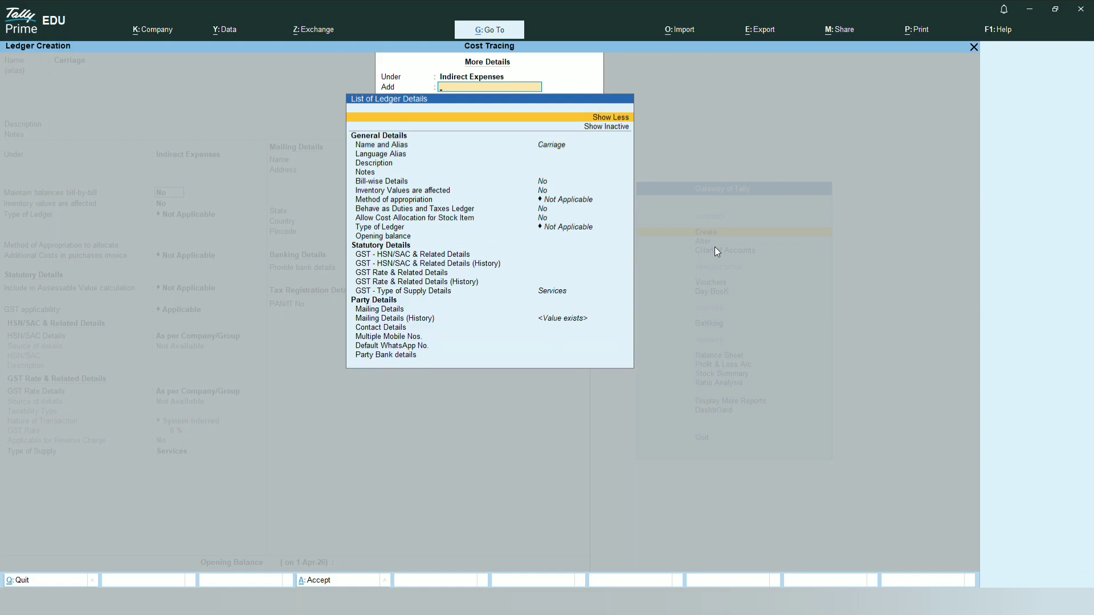
key(Down)
key(Down)
key(Down)
key(Down)
key(Down)
key(Down)
key(Down)
key(Down)
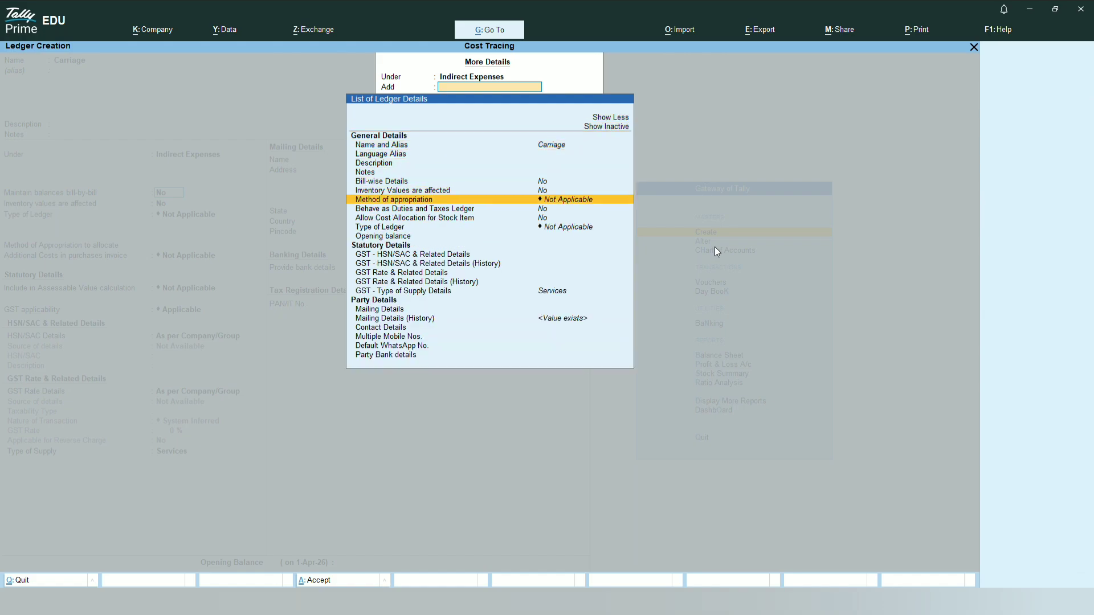
key(Down)
key(Down)
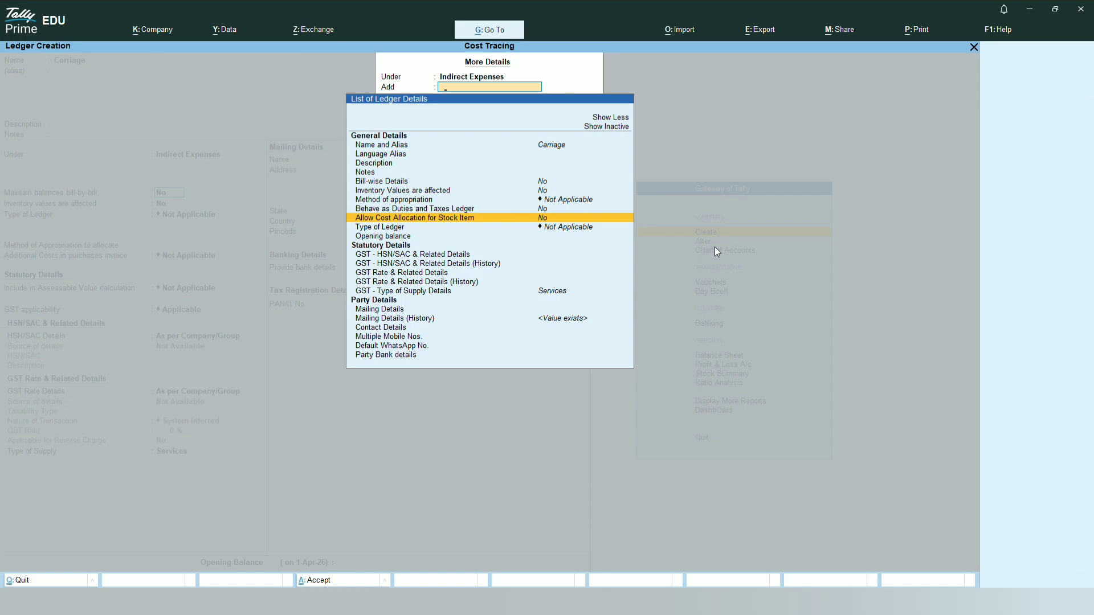
text(Y)
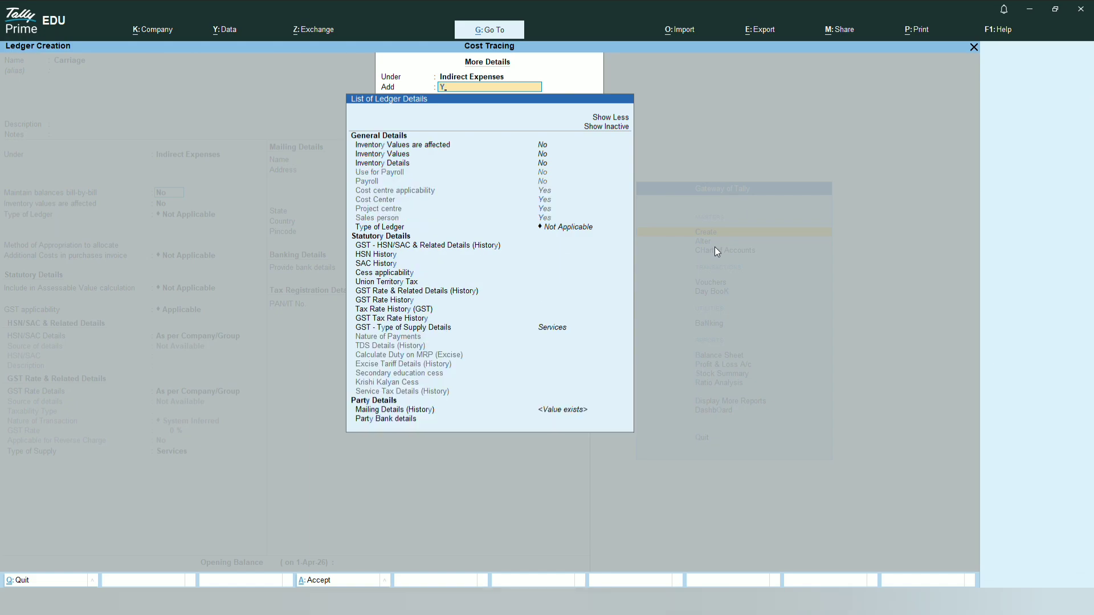
key(BackSpace)
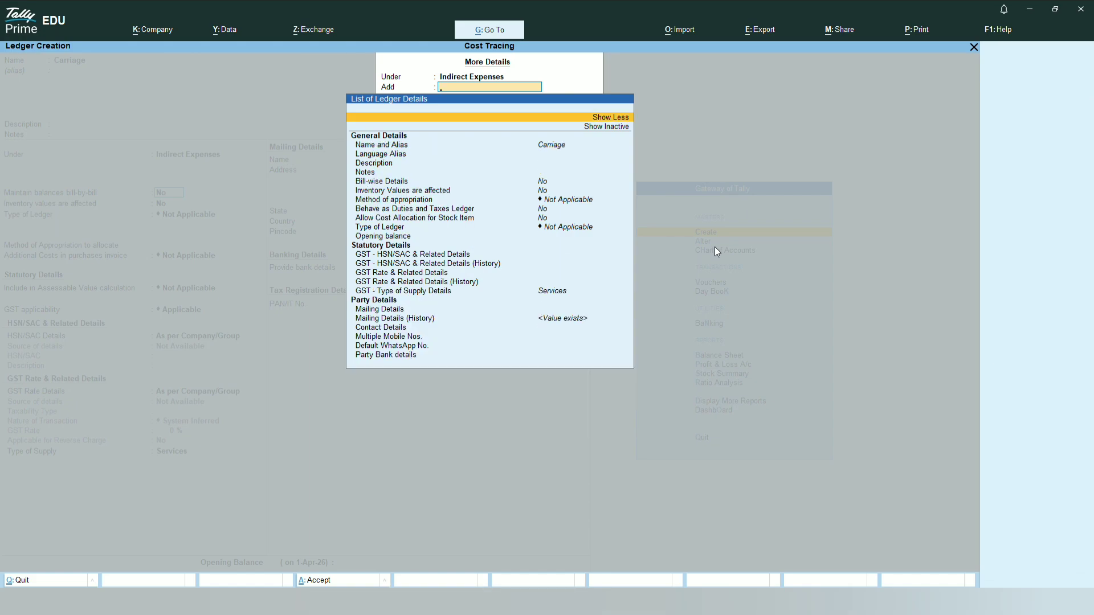
- Set Allow cost allocation (stock item) to Yes for the Carriage ledger and save the ledger
key(Down)
key(Down)
key(Down)
key(Down)
key(Down)
key(Down)
key(Down)
key(Down)
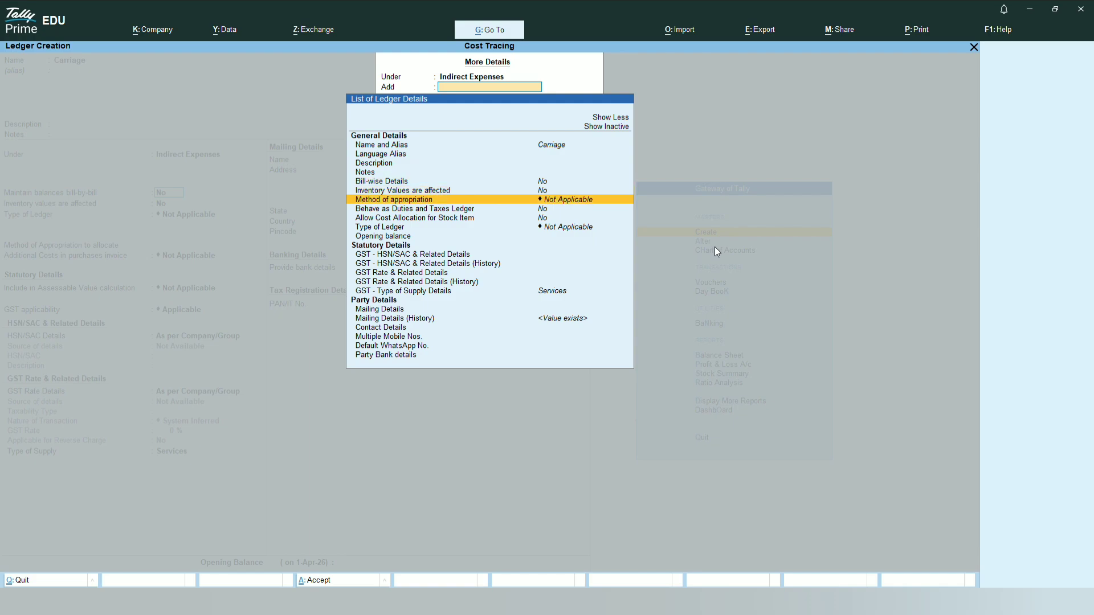
key(Down)
key(Down)
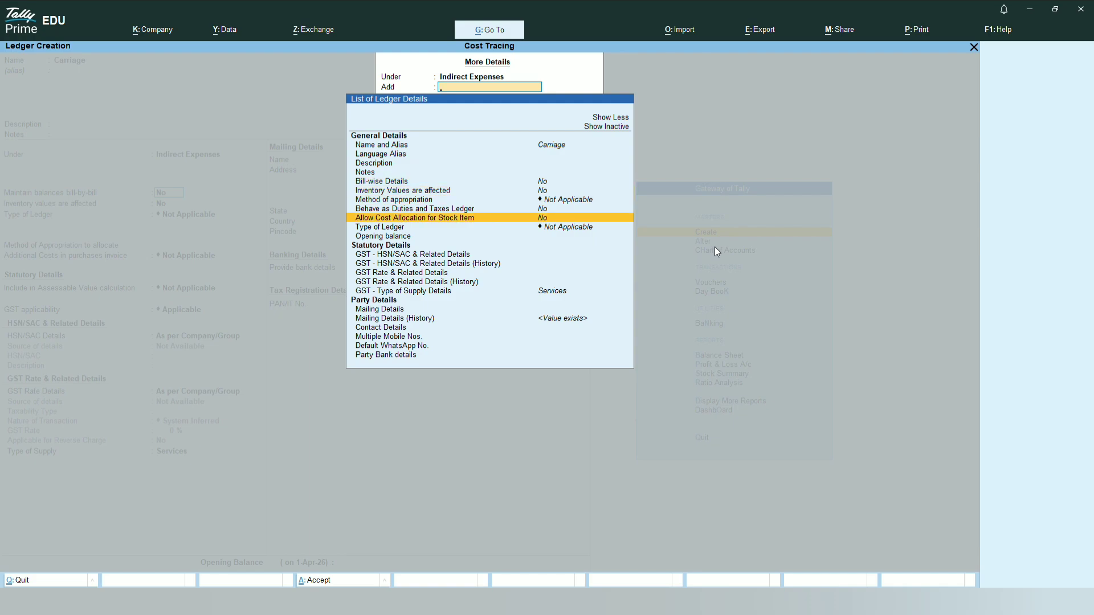
key(Return)
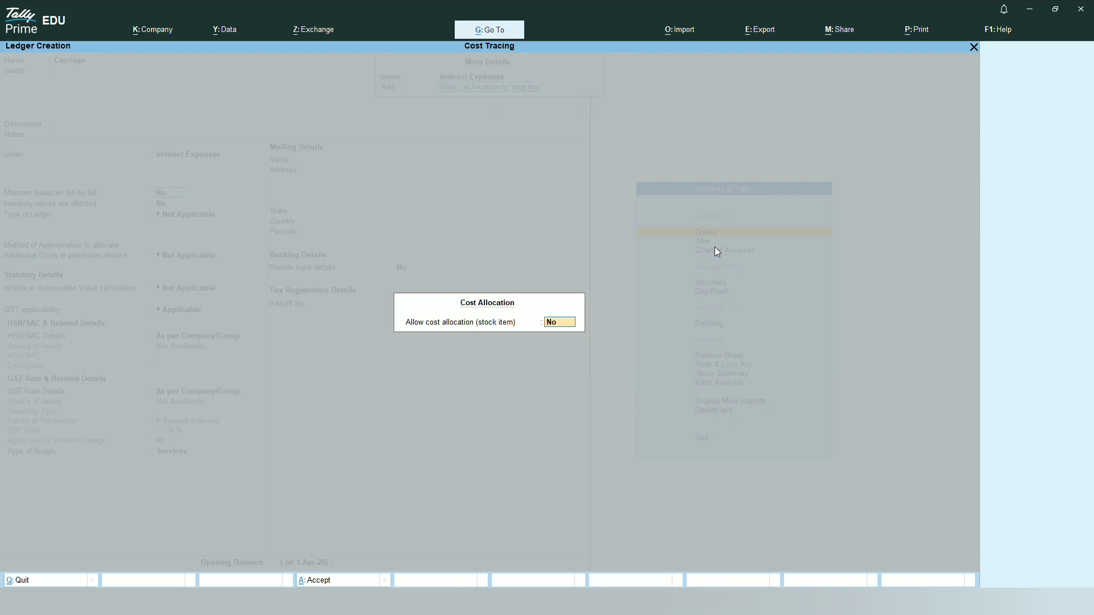
text(y)
key(Return)
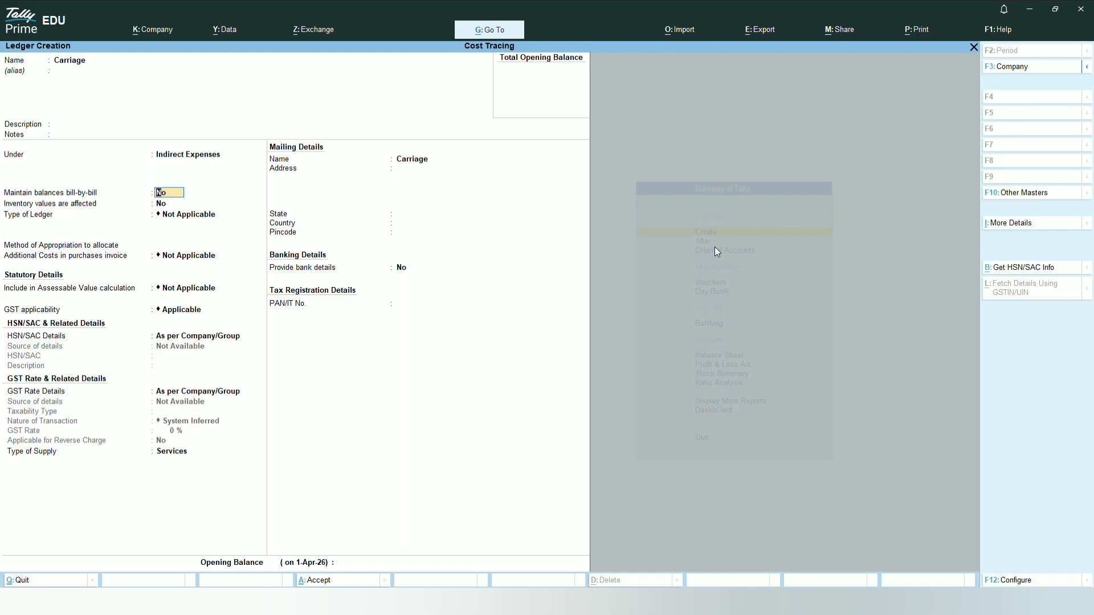
key(ctrl+a)
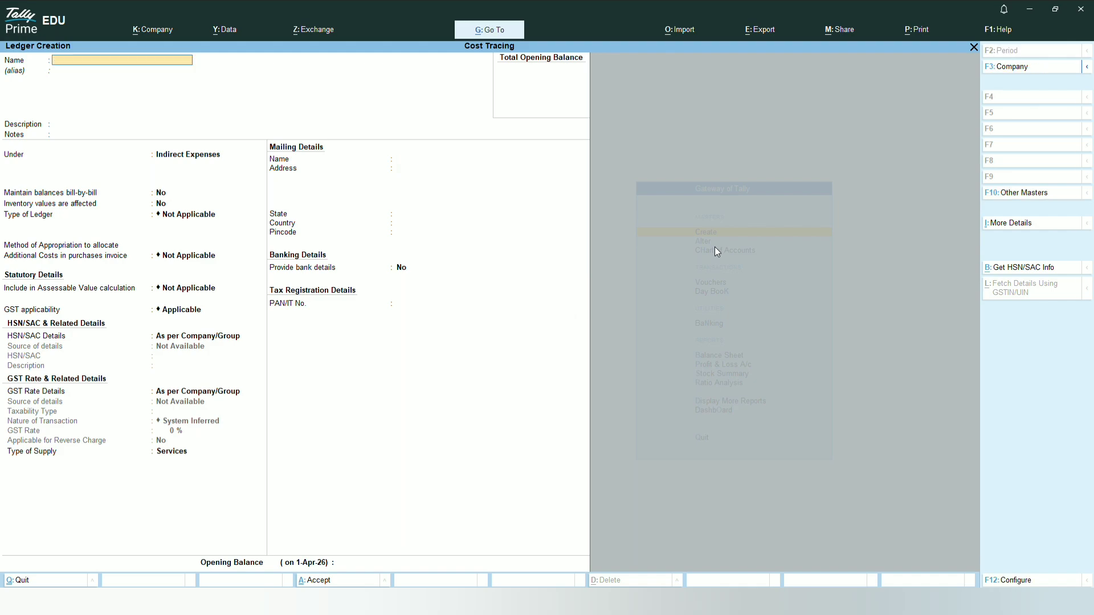
- Name the new ledger Frieght and keep it under the Indirect Expenses group
text(Frieght)
key(Return)
key(Return)
key(Return)
key(Return)
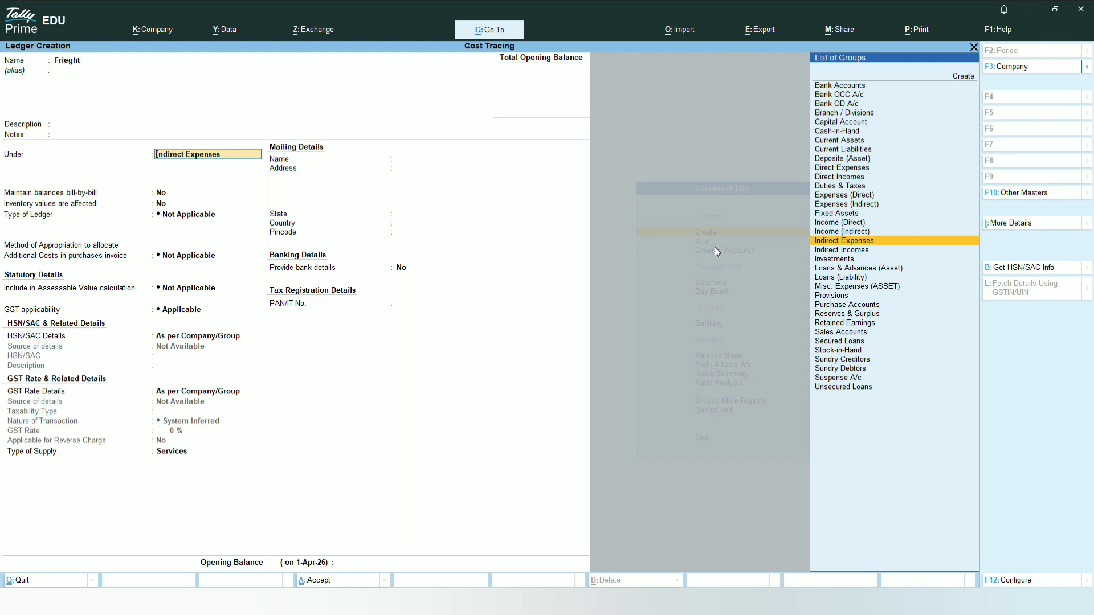
- Open the additional details of the Frieght ledger and expand the list to show more options
key(ctrl+i)
key(Up)
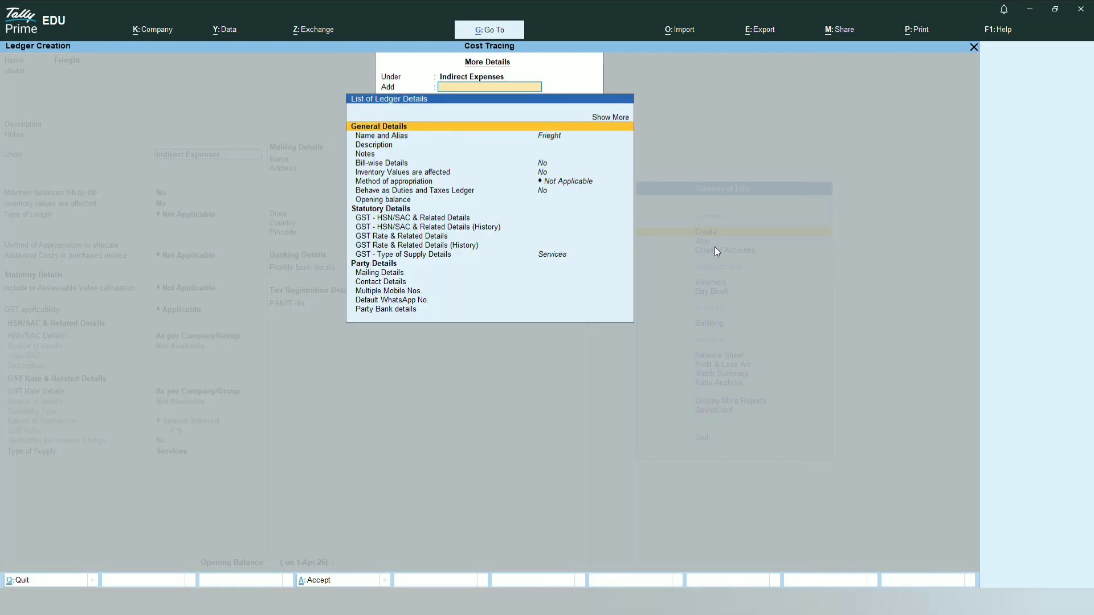
key(Up)
key(Return)
- Set Allow cost allocation (stock item) to Yes for the Frieght ledger
key(Down)
key(Down)
key(Down)
key(Down)
key(Down)
key(Down)
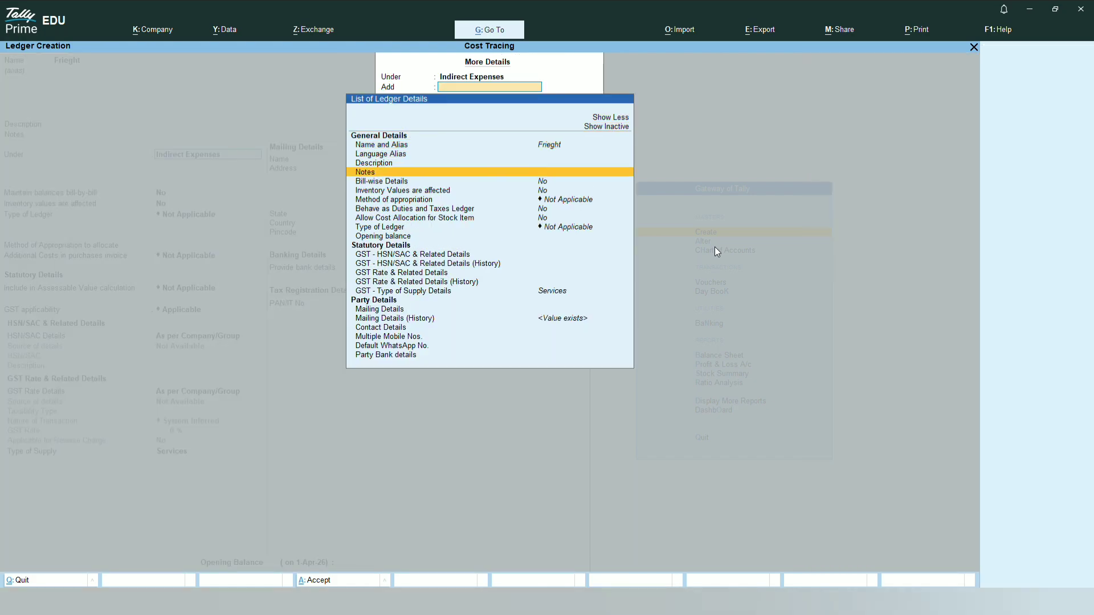
key(Down)
key(Down)
key(Down)
key(Down)
key(Down)
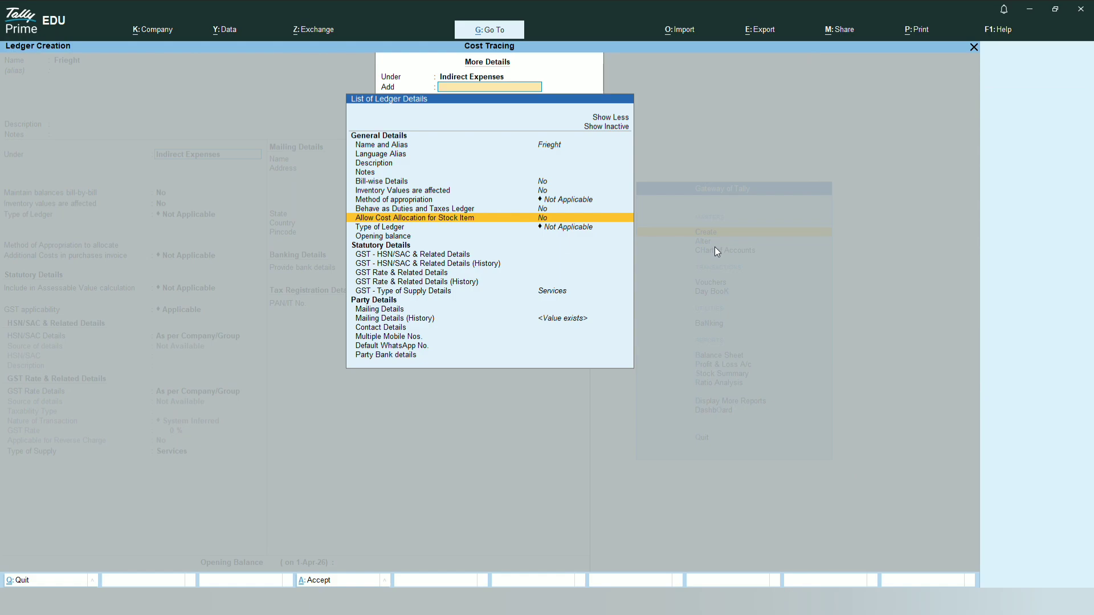
key(Return)
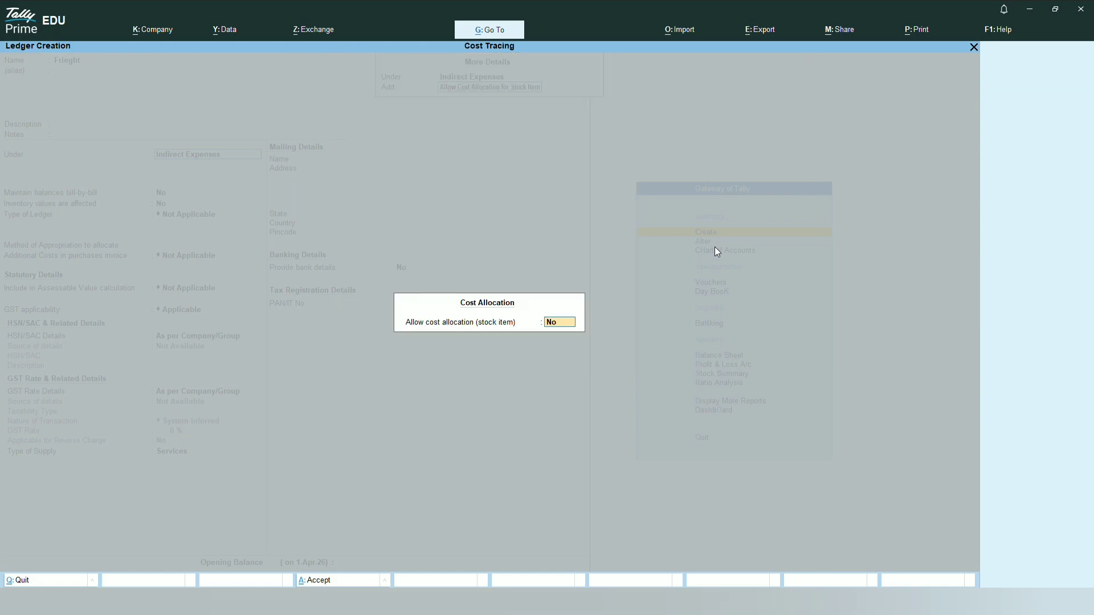
text(y)
key(Return)
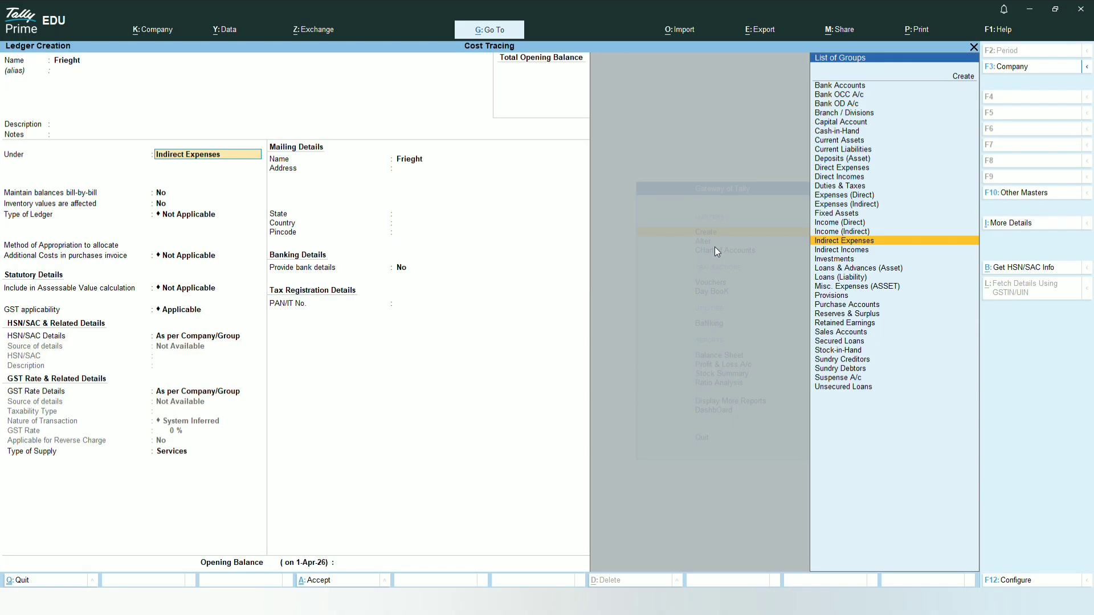
- Save the Frieght ledger and quit ledger creation back to the gateway
key(ctrl+a)
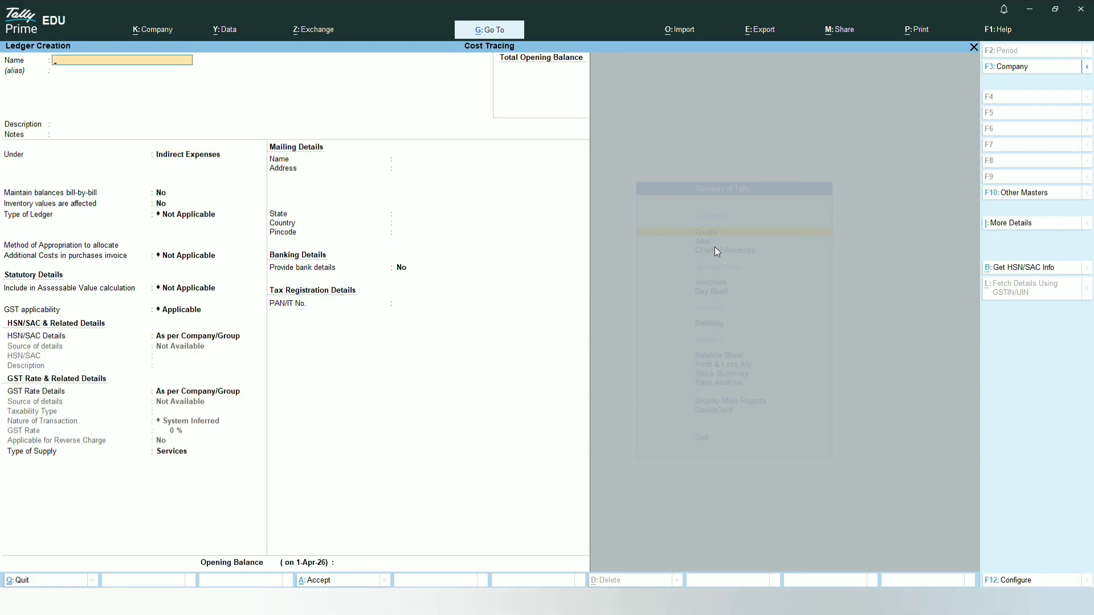
key(Escape)
key(Escape)
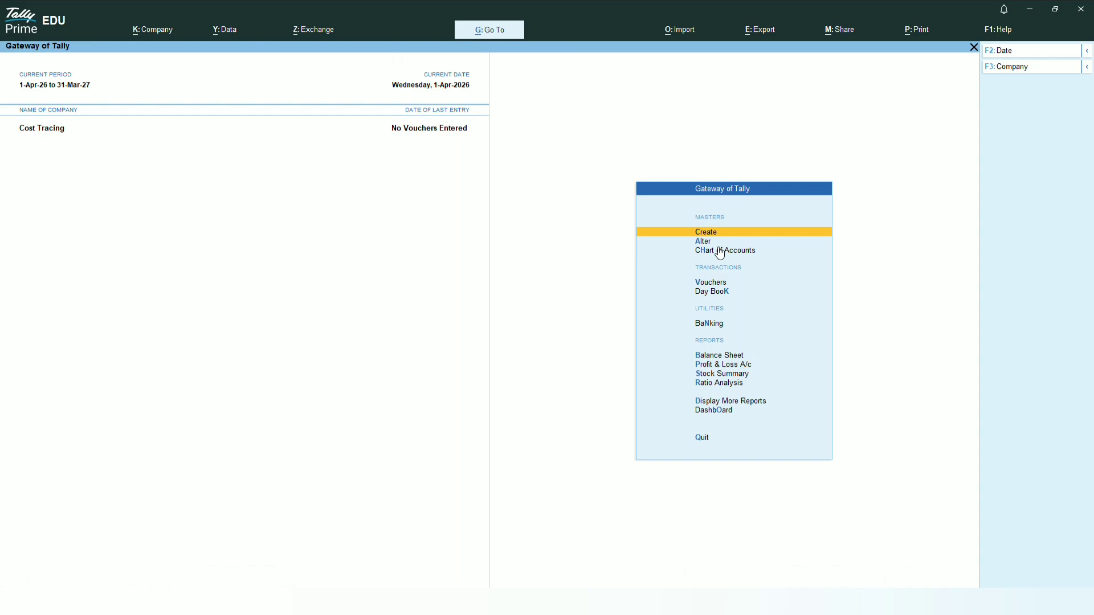
- Start a new stock item master and name it Samsung Tv, leaving its description blank
key(Return)
key(Down)
key(Down)
key(Down)
key(Down)
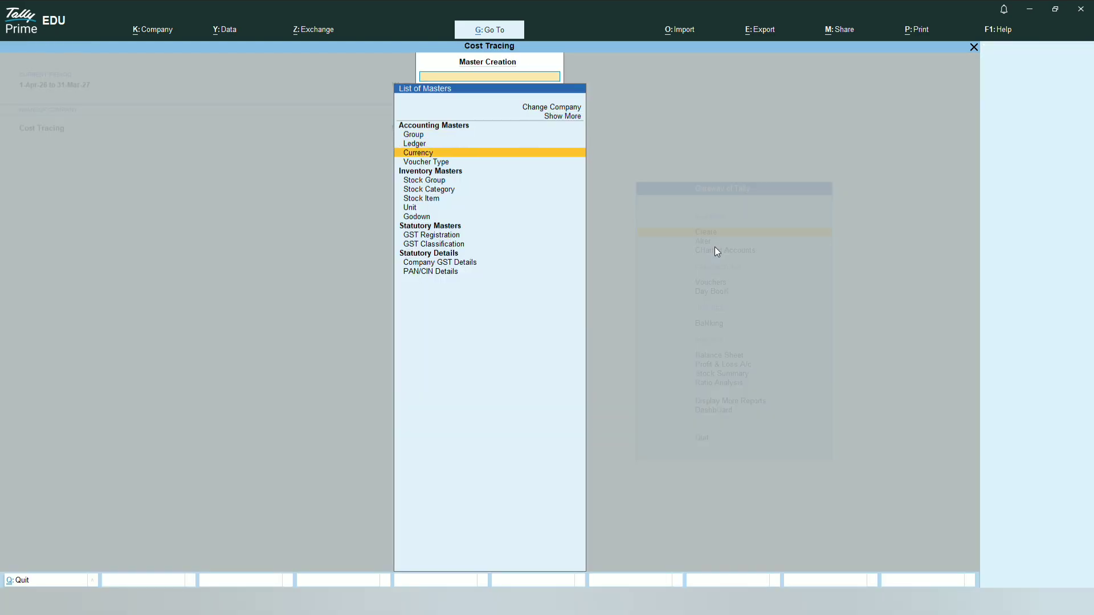
key(Down)
key(Down)
key(Return)
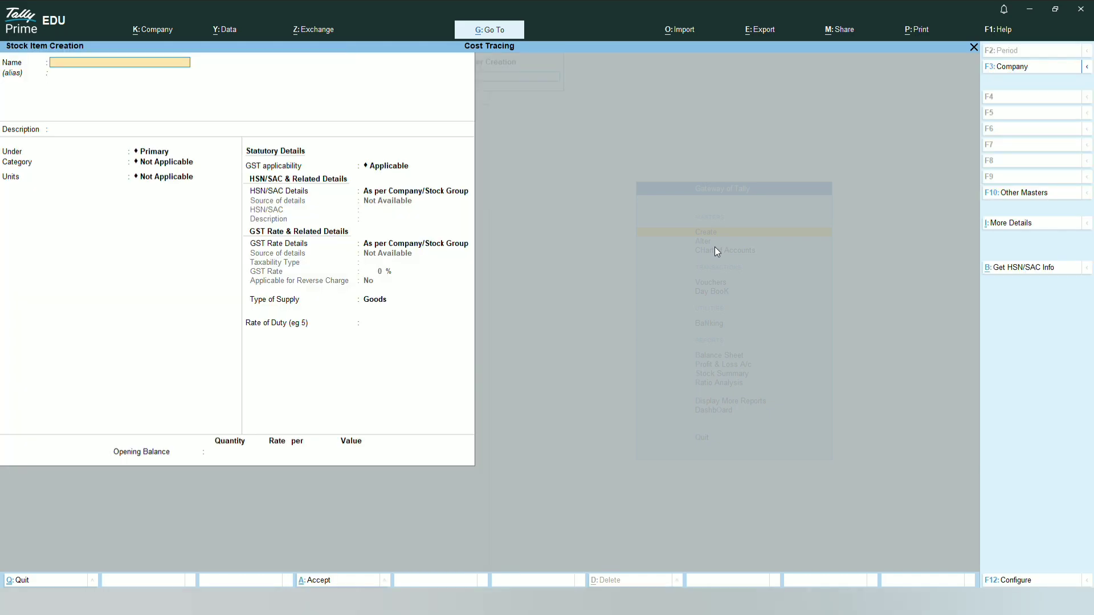
text(msung tv)
key(Return)
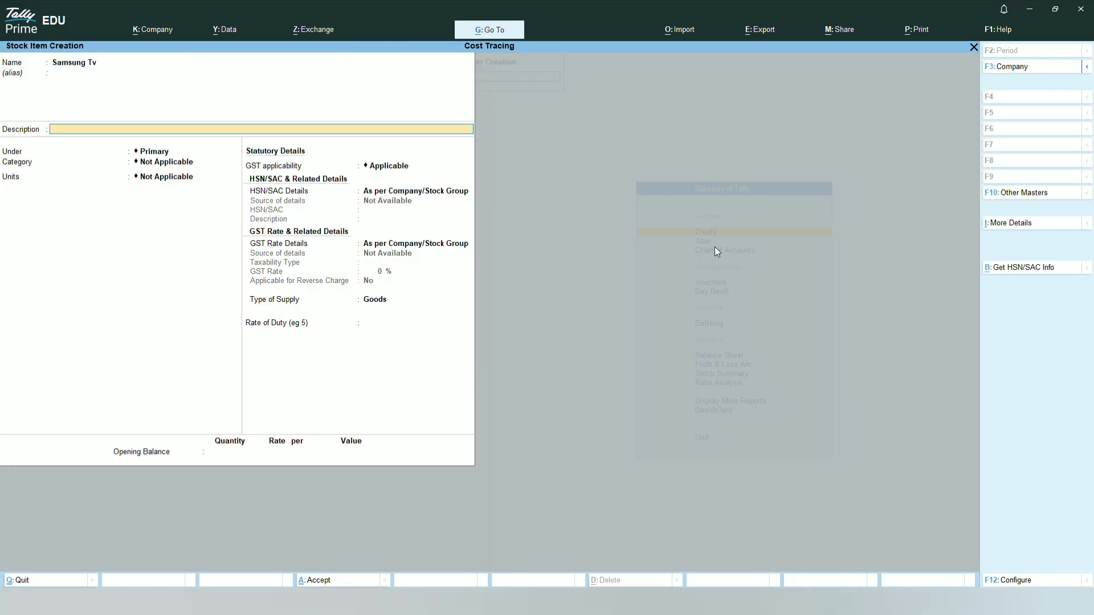
key(Return)
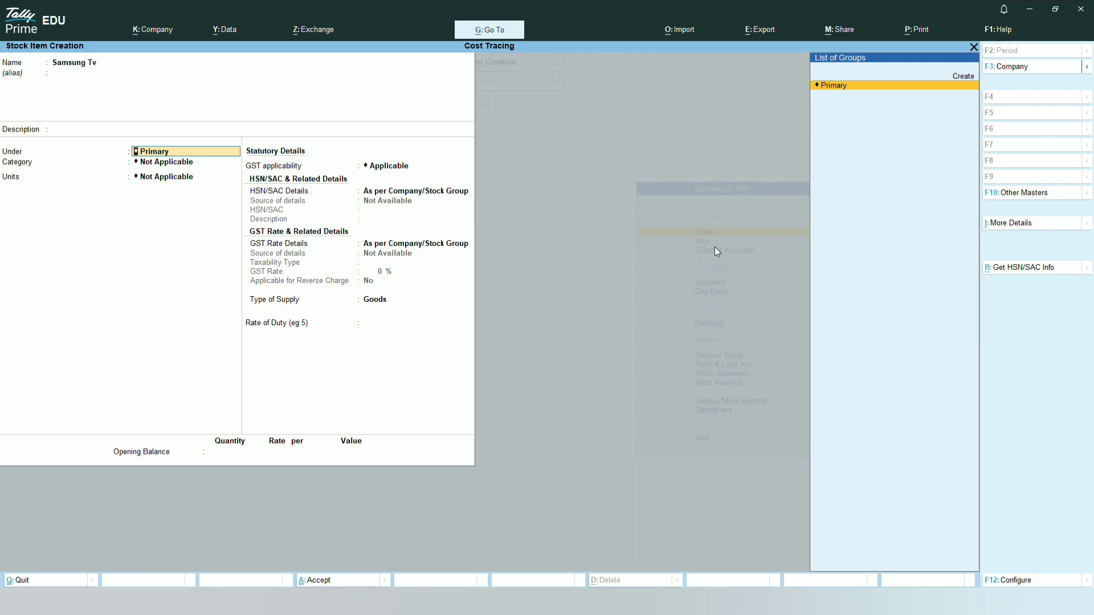
- Create a stock group named Tv under Primary and place the Samsung Tv item in it
key(alt+c)
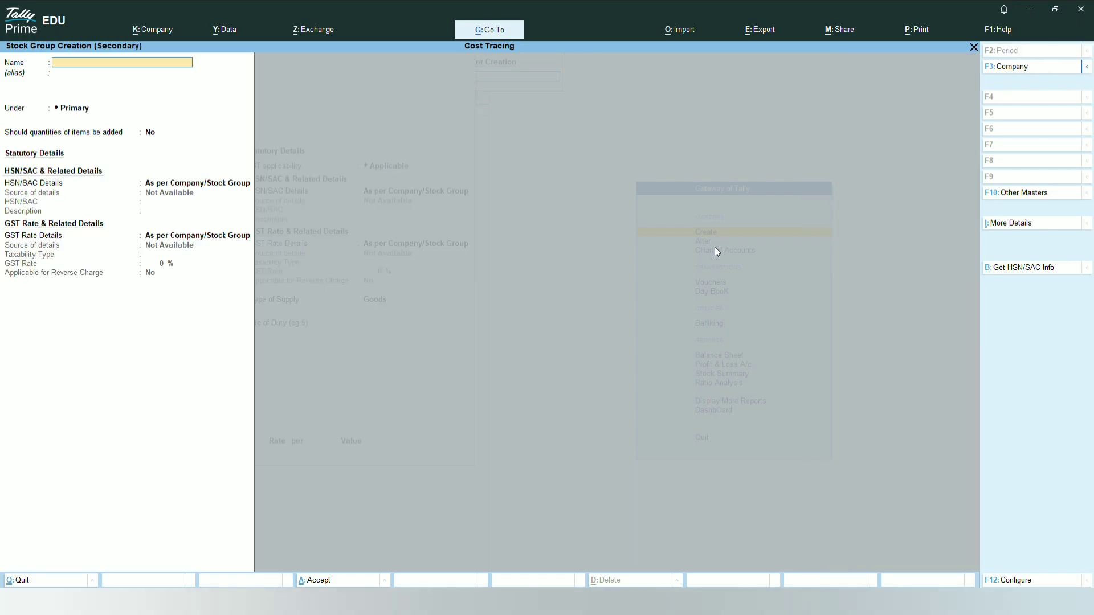
key(Return)
key(Return)
key(Return)
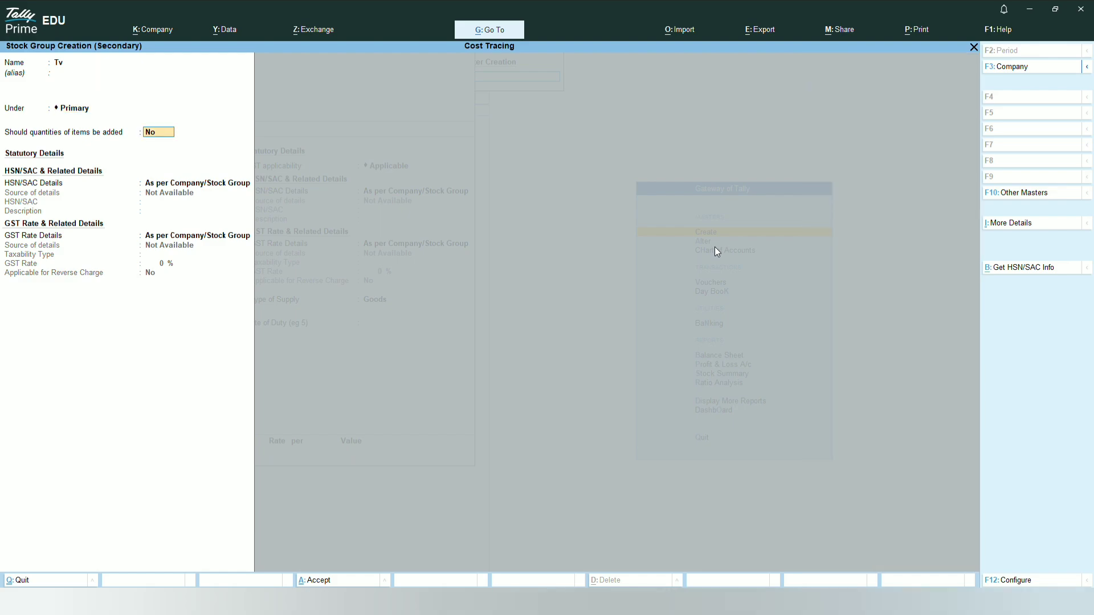
key(ctrl+a)
key(Return)
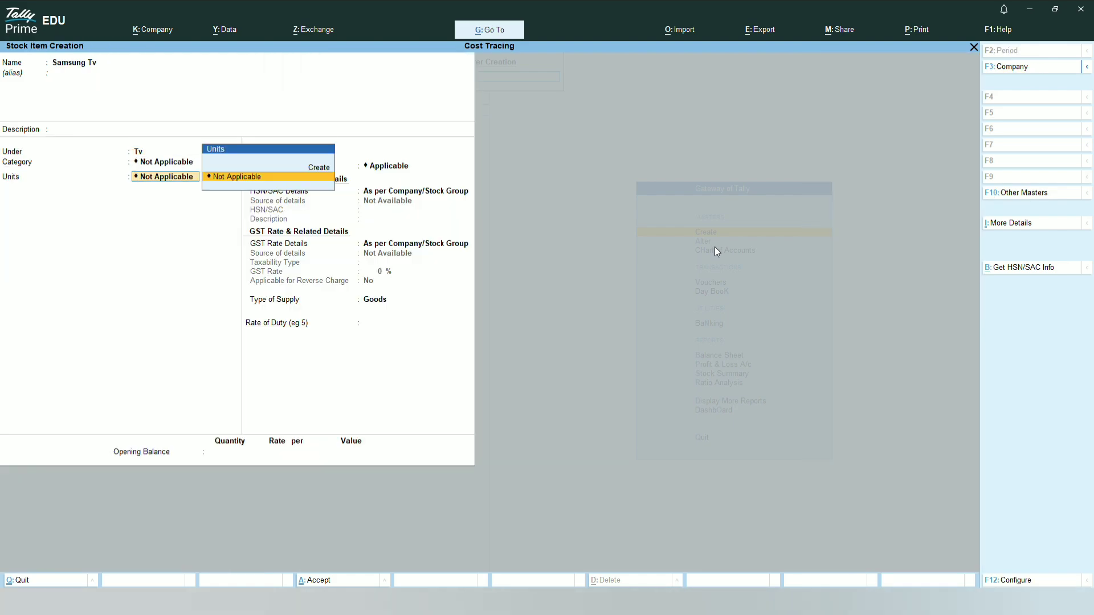
- Create a simple unit with symbol nos and formal name Numbers and use it for the Samsung Tv item
key(alt+c)
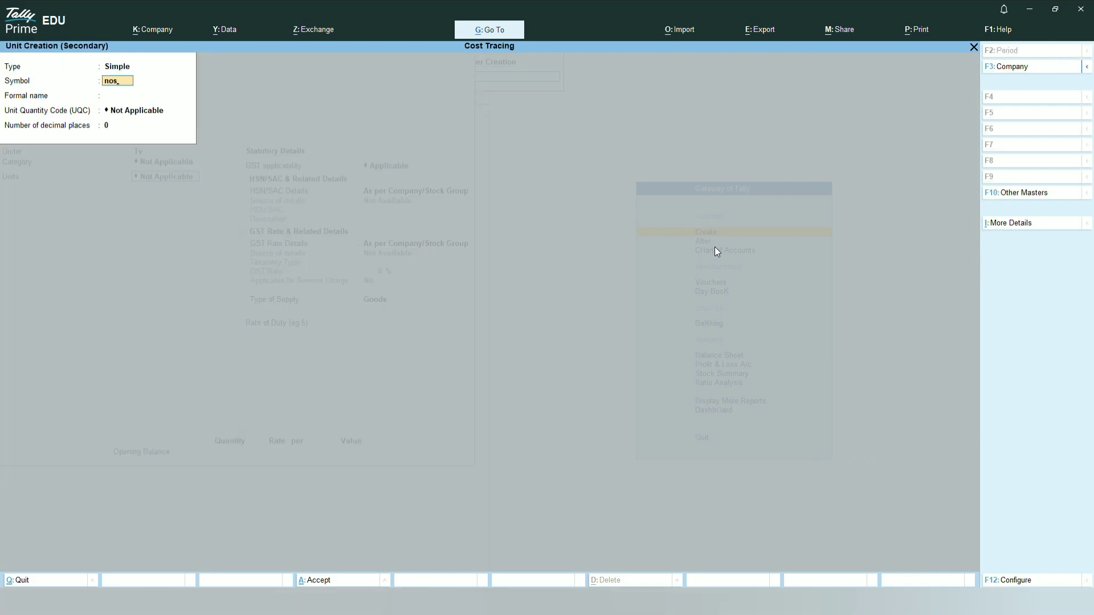
key(Return)
text(Nu)
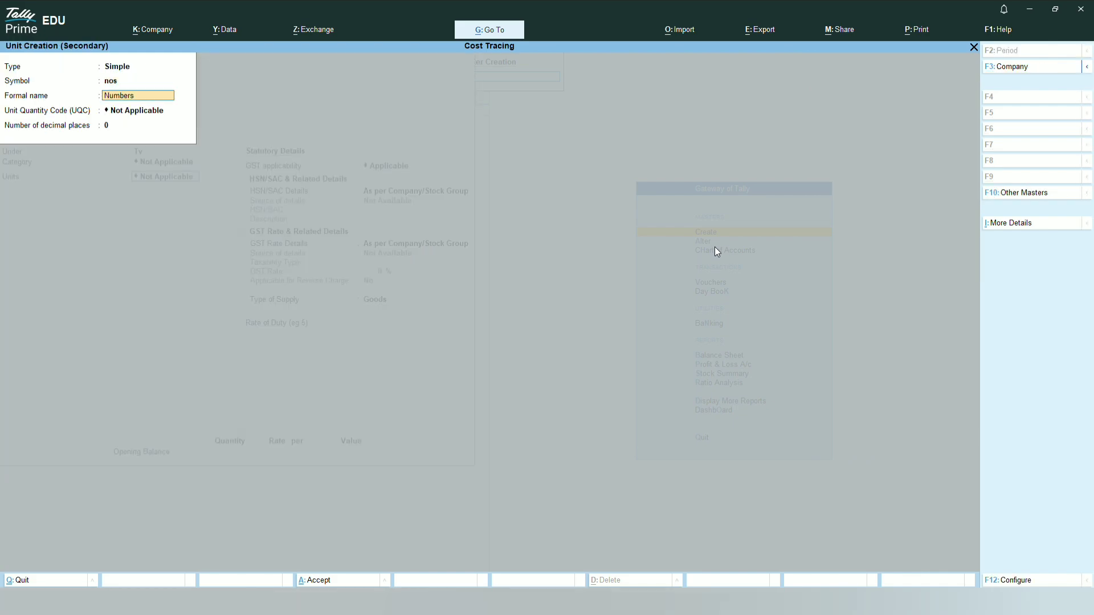
text(mbers)
key(Return)
key(Return)
key(Return)
key(Return)
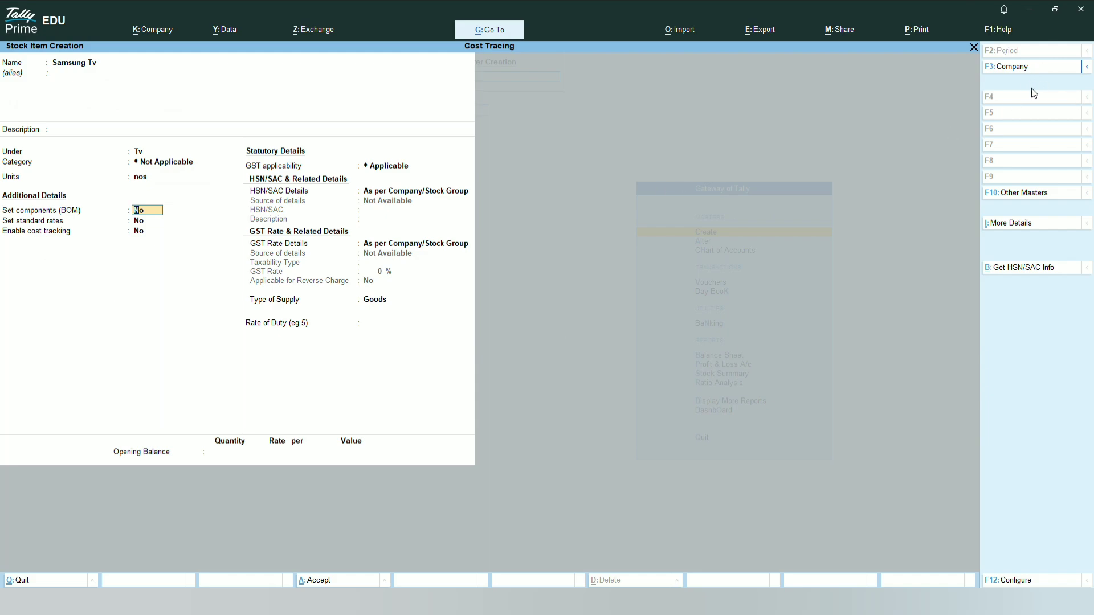
key(alt)
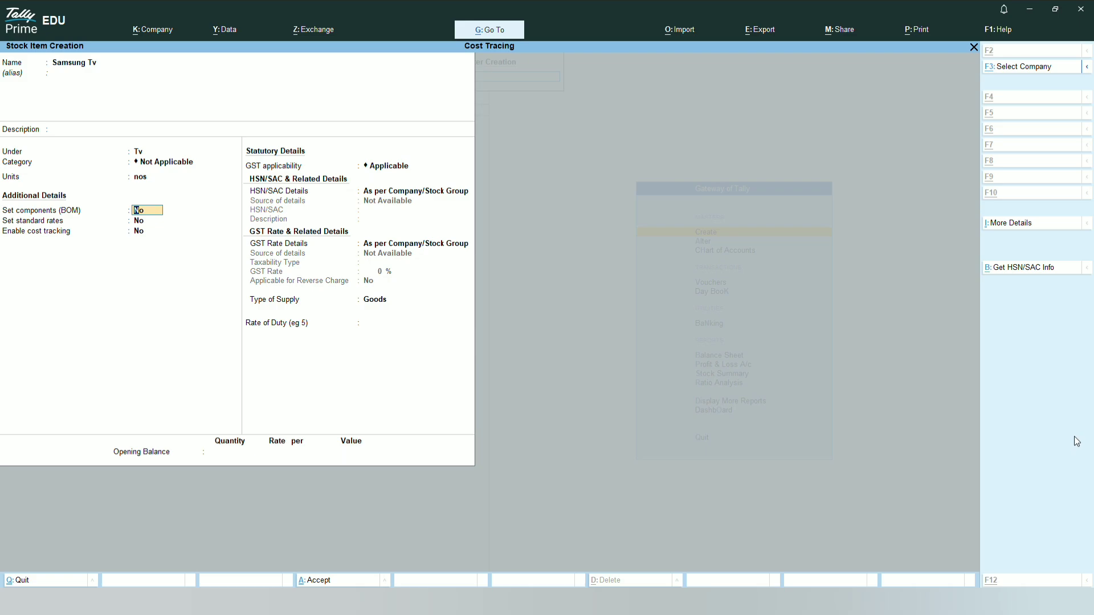
key(alt+Tab)
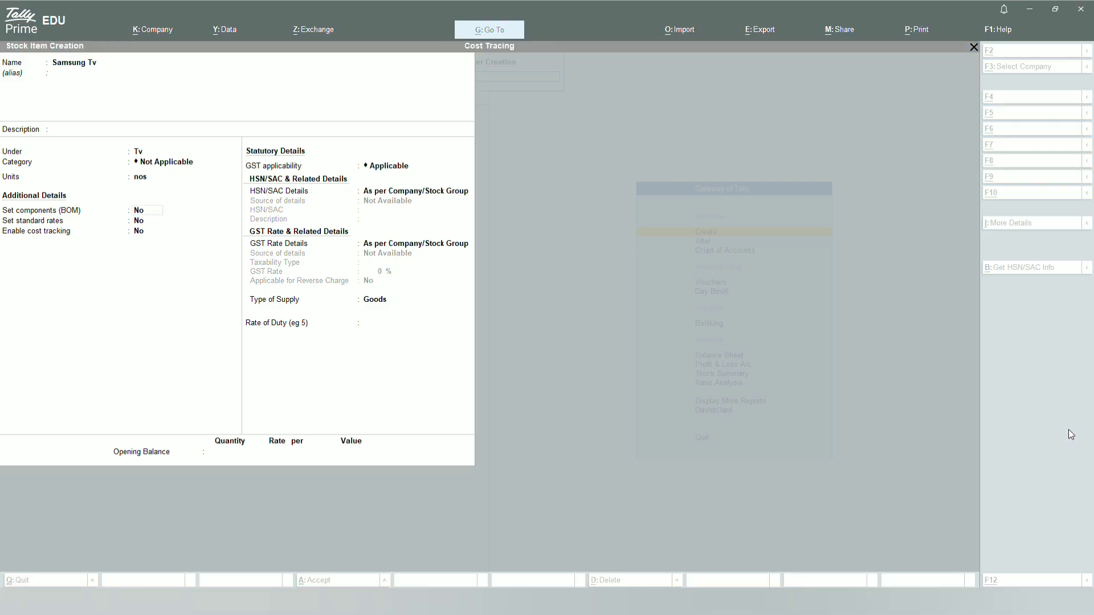
click(429, 267)
- Leave components and standard rates at No and set Enable cost tracking to Yes for the Samsung Tv item
key(Return)
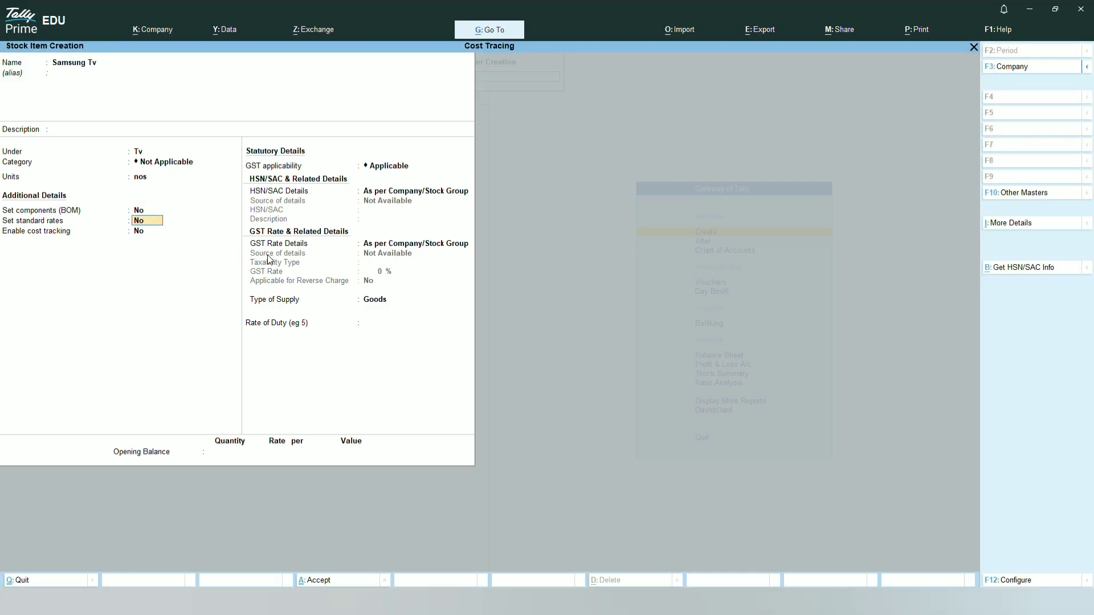
key(Return)
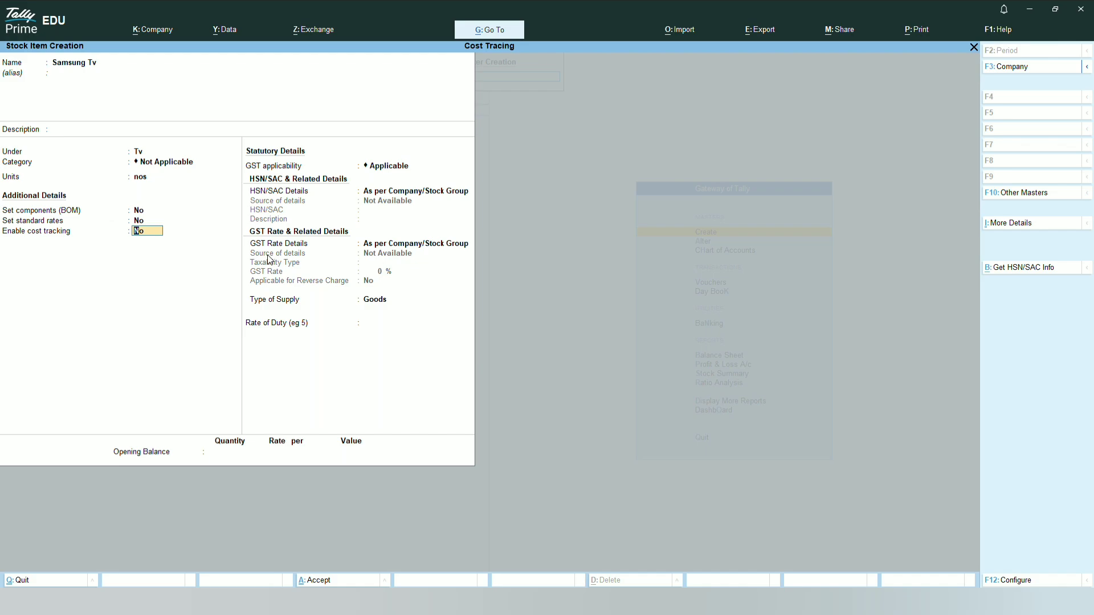
text(y)
key(Return)
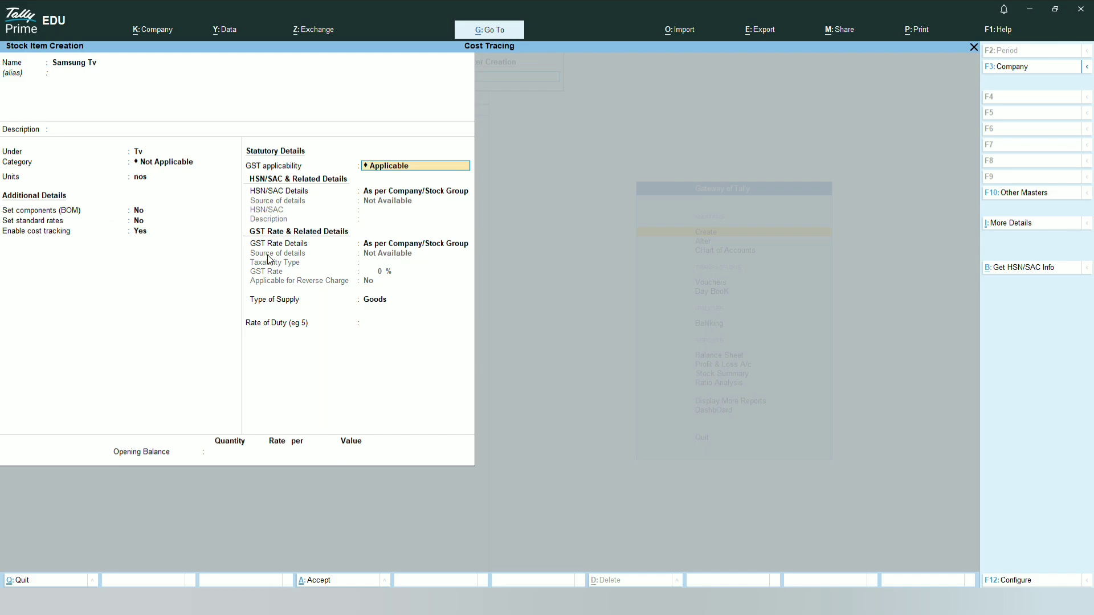
- Save the Samsung Tv stock item and quit stock item creation back to the gateway
key(ctrl+a)
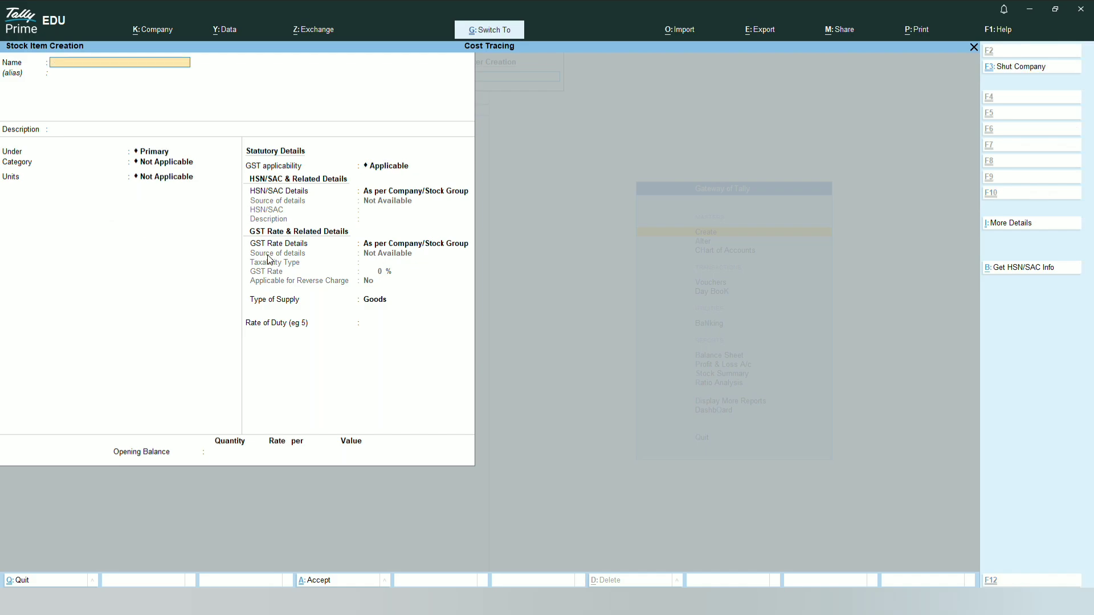
key(Escape)
key(Return)
key(Escape)
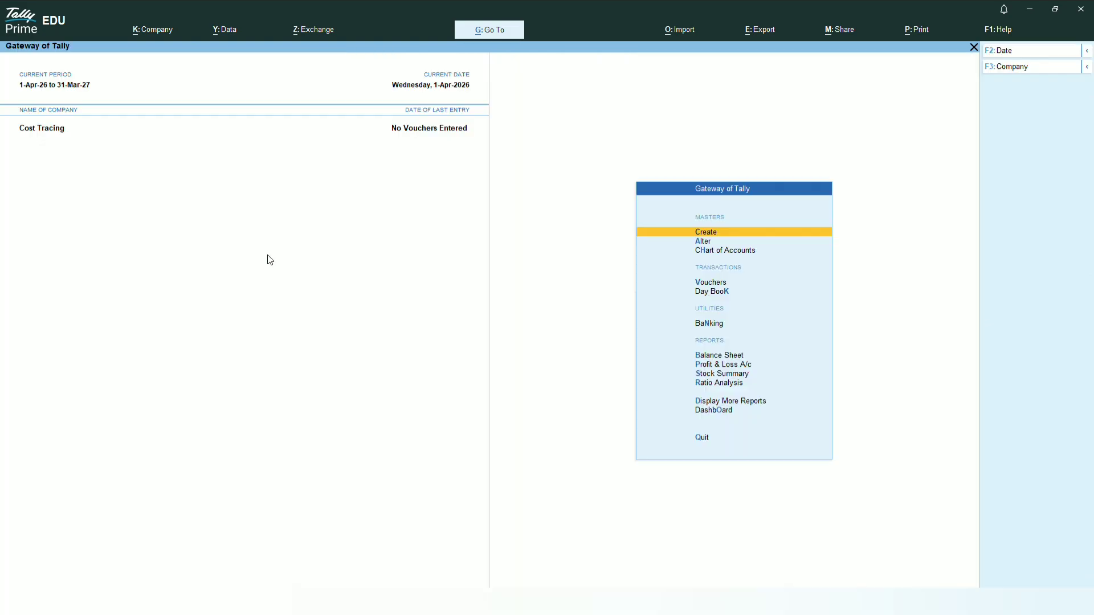
key(Return)
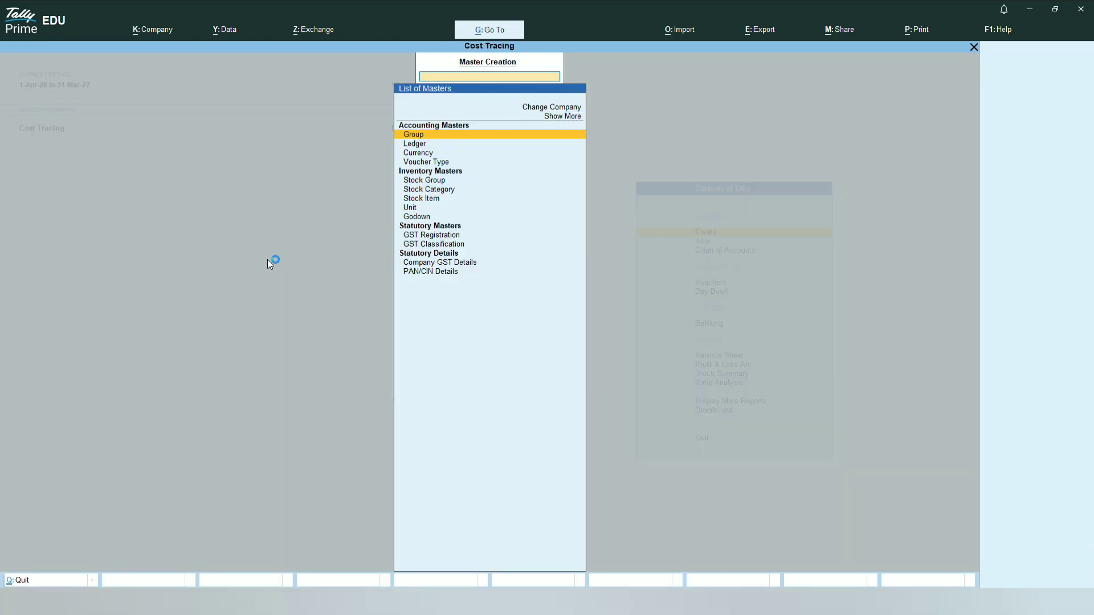
key(Down)
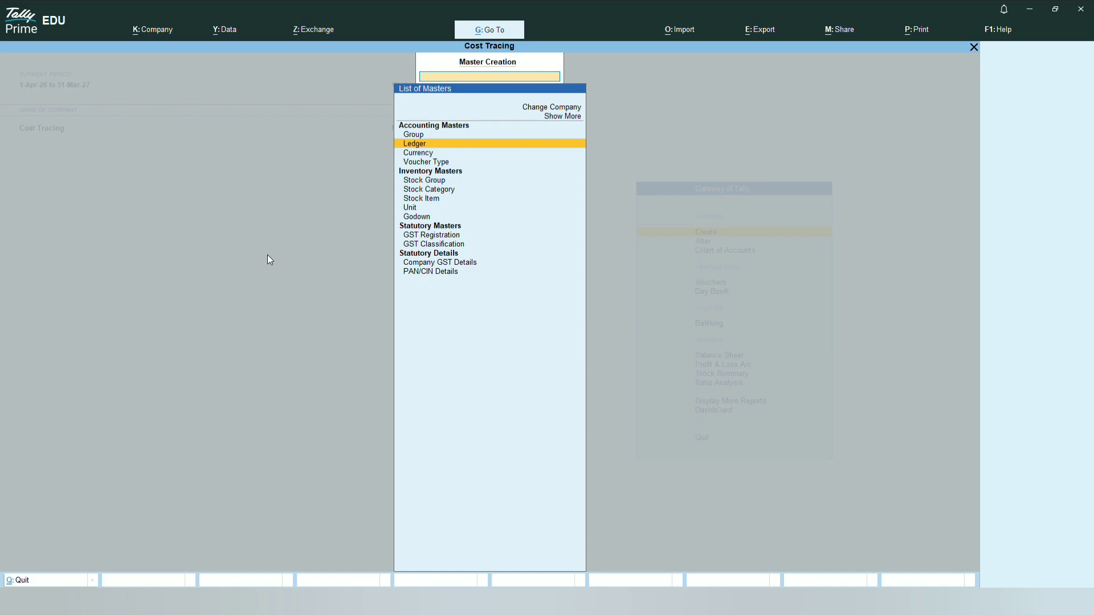
key(Down)
key(Down)
key(Down)
key(Down)
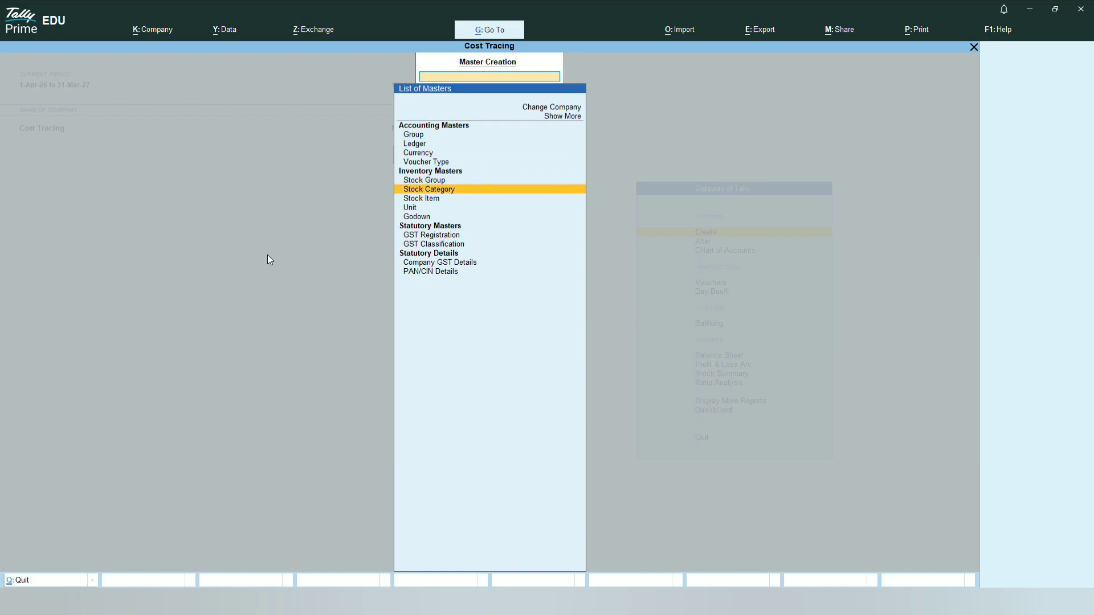
key(Down)
key(Escape)
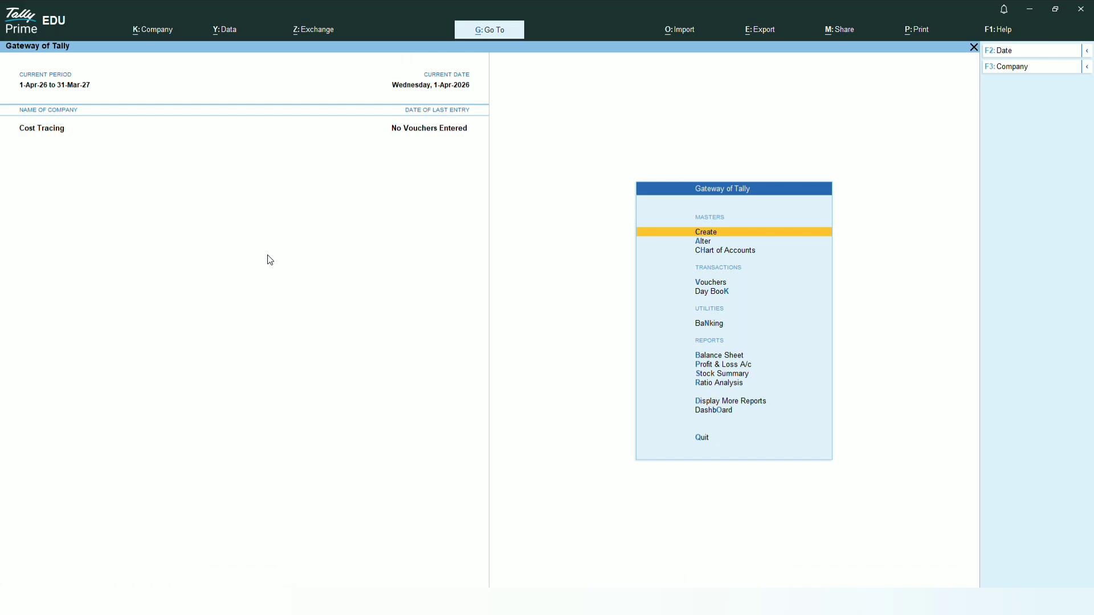
- Open voucher entry and switch to a new purchase voucher in item entry mode
key(Down)
key(Down)
key(Down)
key(Down)
key(Up)
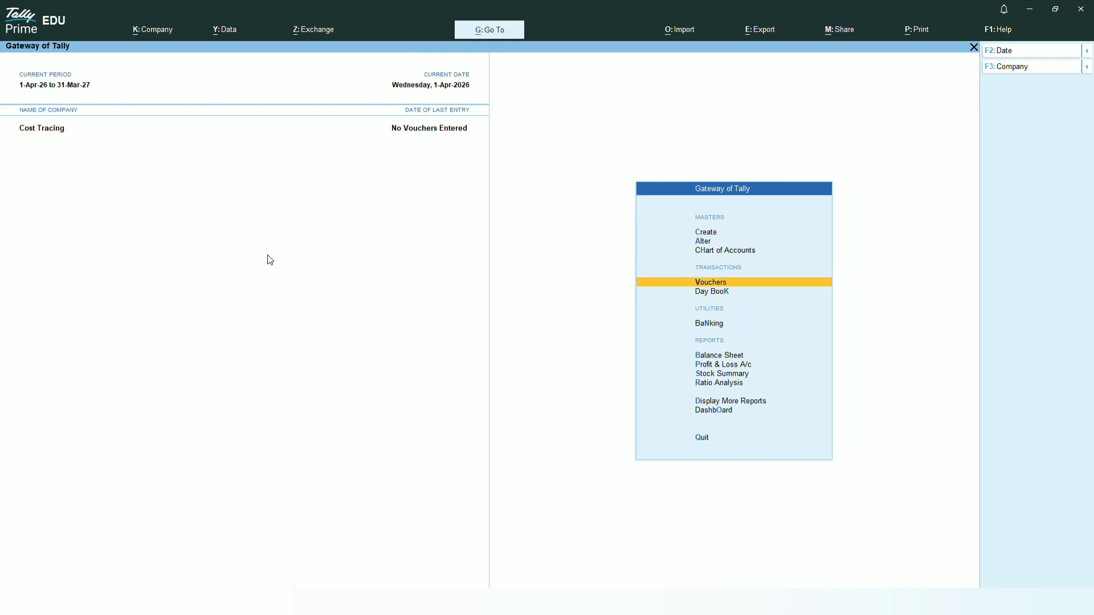
key(Return)
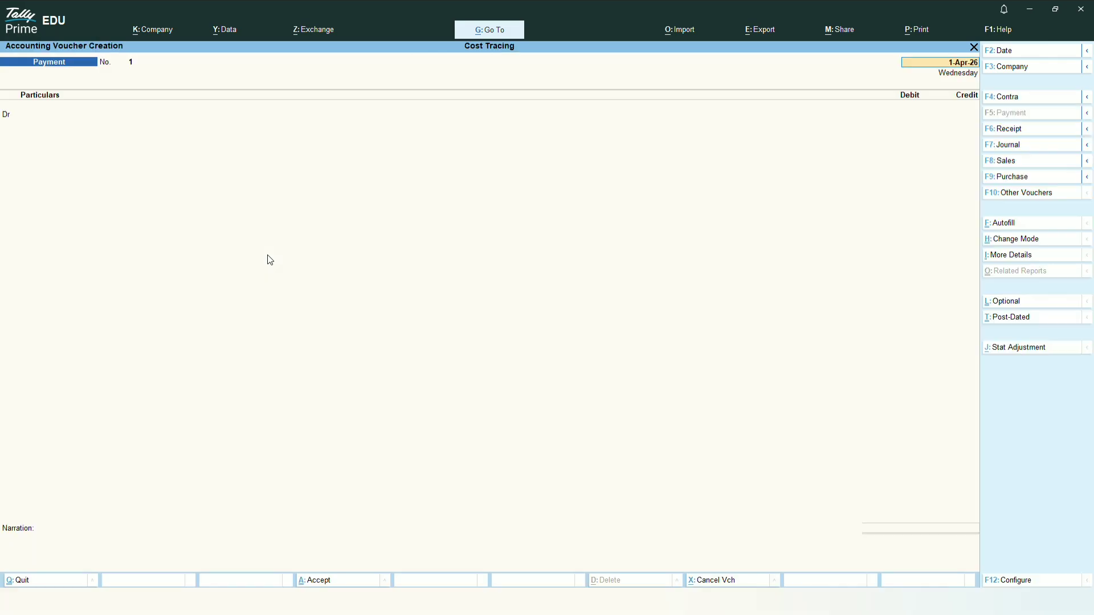
key(F9)
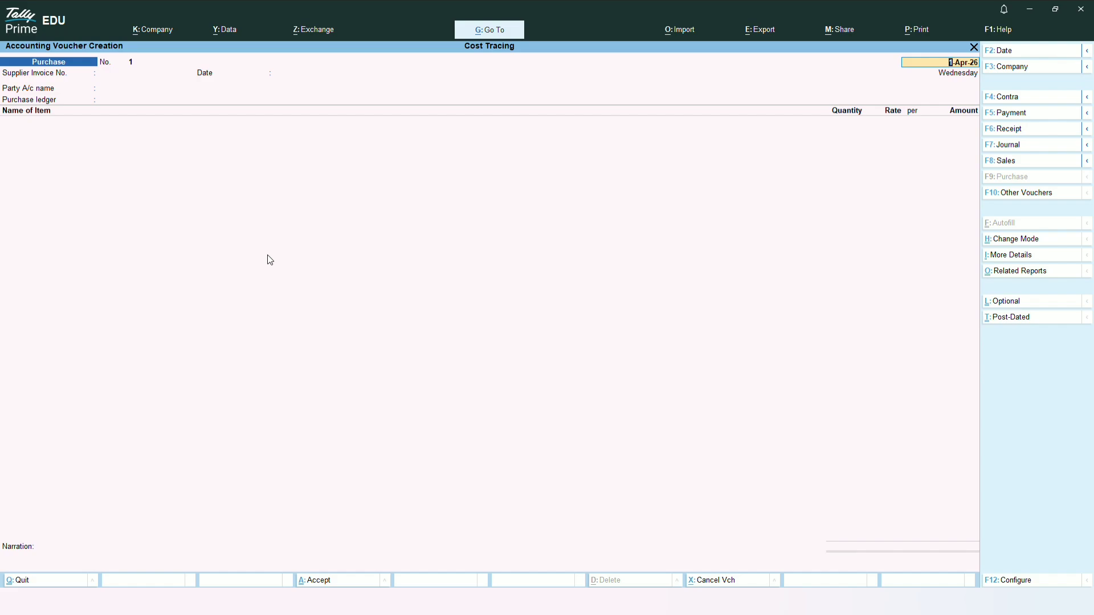
key(ctrl)
text(h)
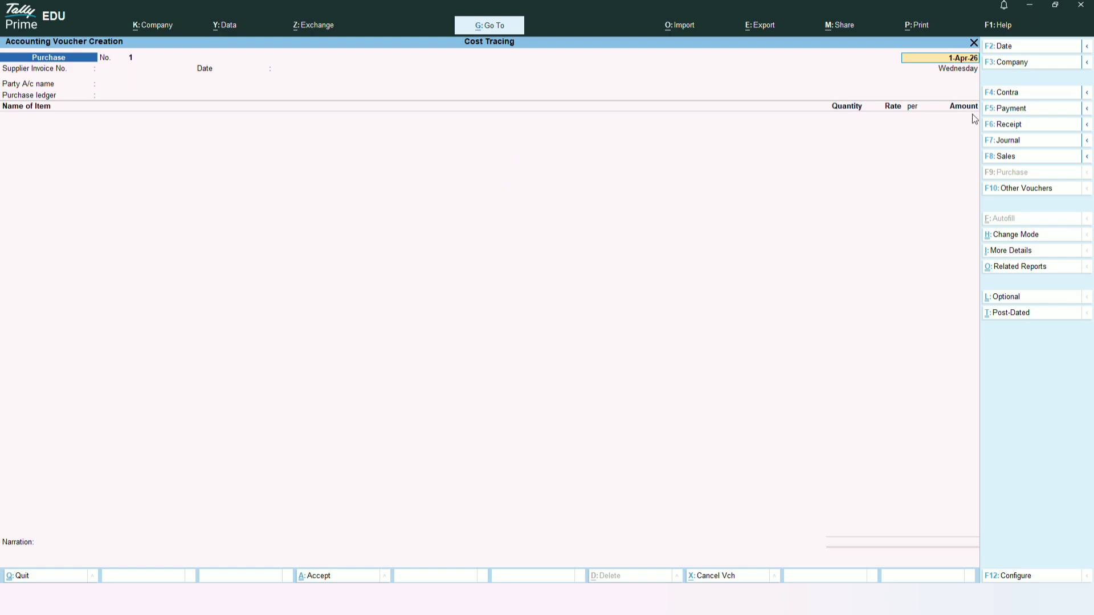
- Keep the purchase voucher date of 1-Apr-26 and enter 567 as the supplier invoice number
key(Return)
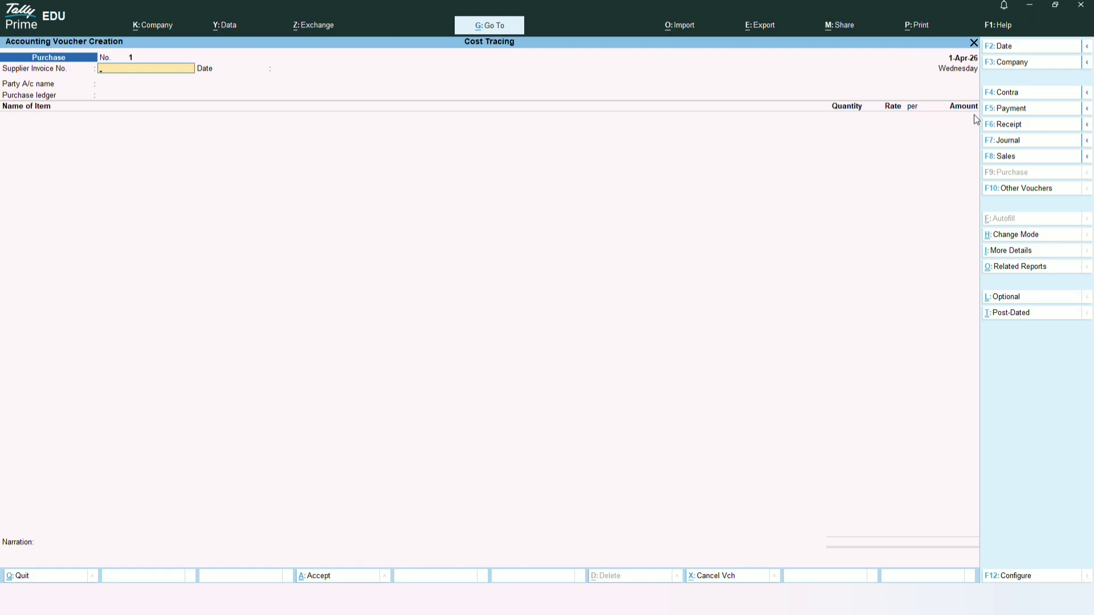
text(567)
key(Return)
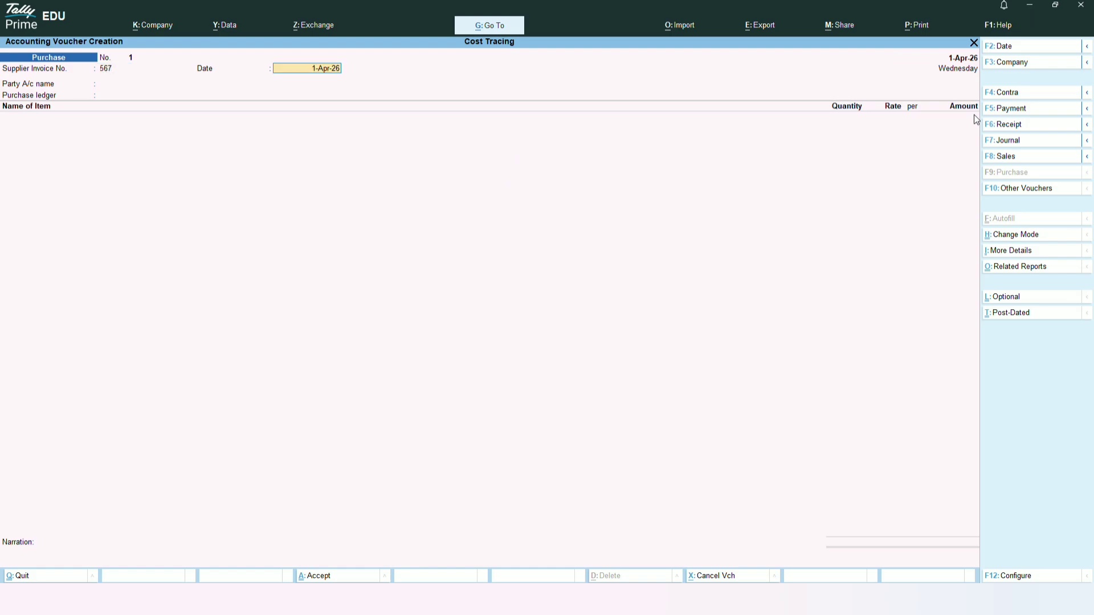
- Set the supplier's ledger as the party account, accept its receipt and party details, and choose Purchase as the purchase ledger
key(Return)
key(Down)
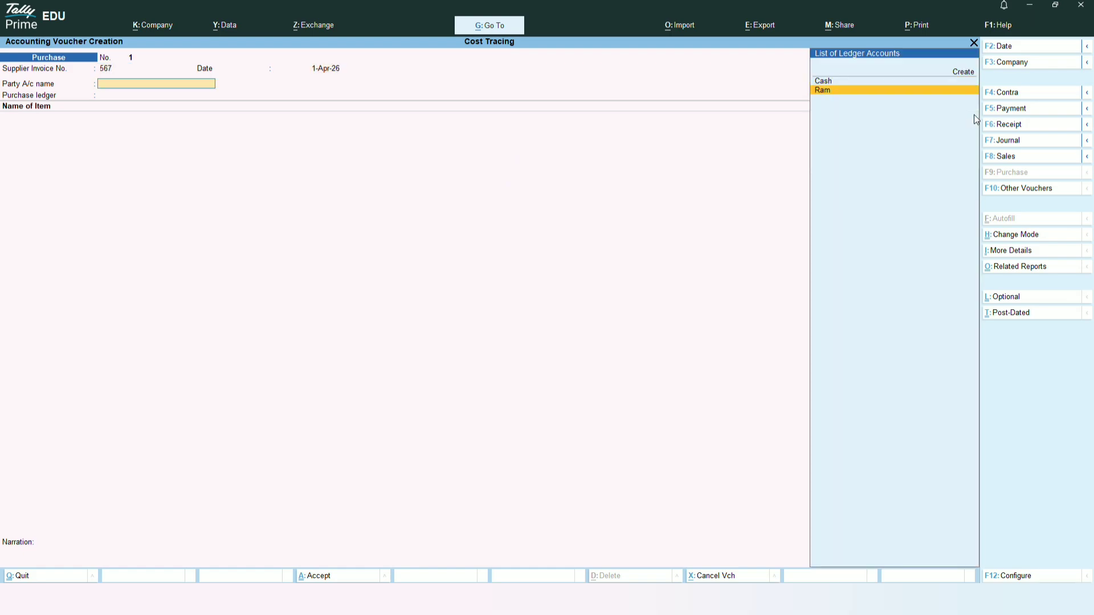
key(Return)
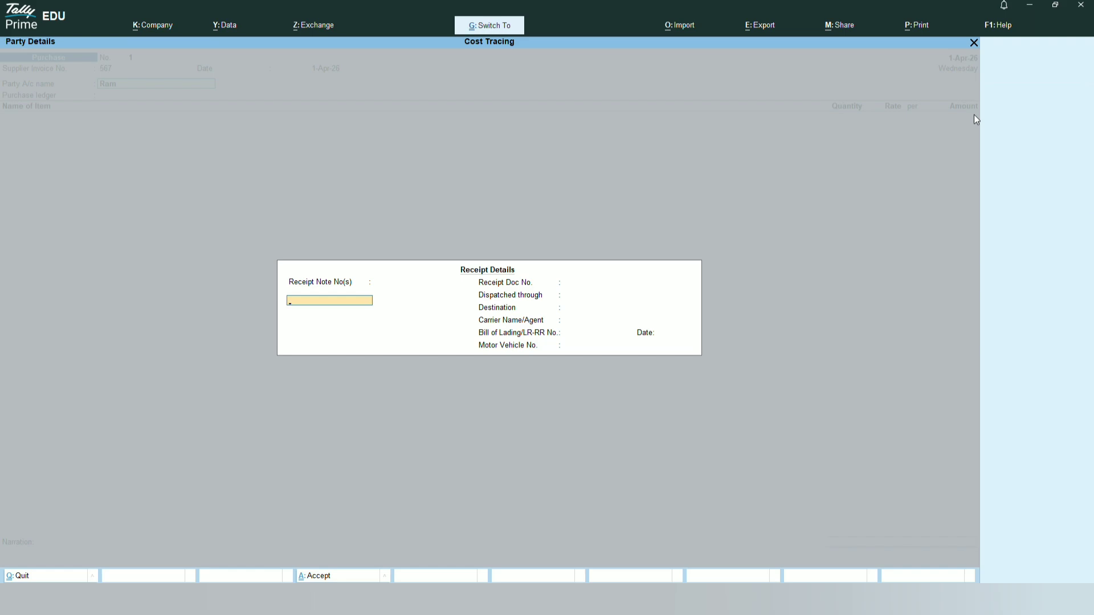
key(ctrl+a)
key(ctrl+a)
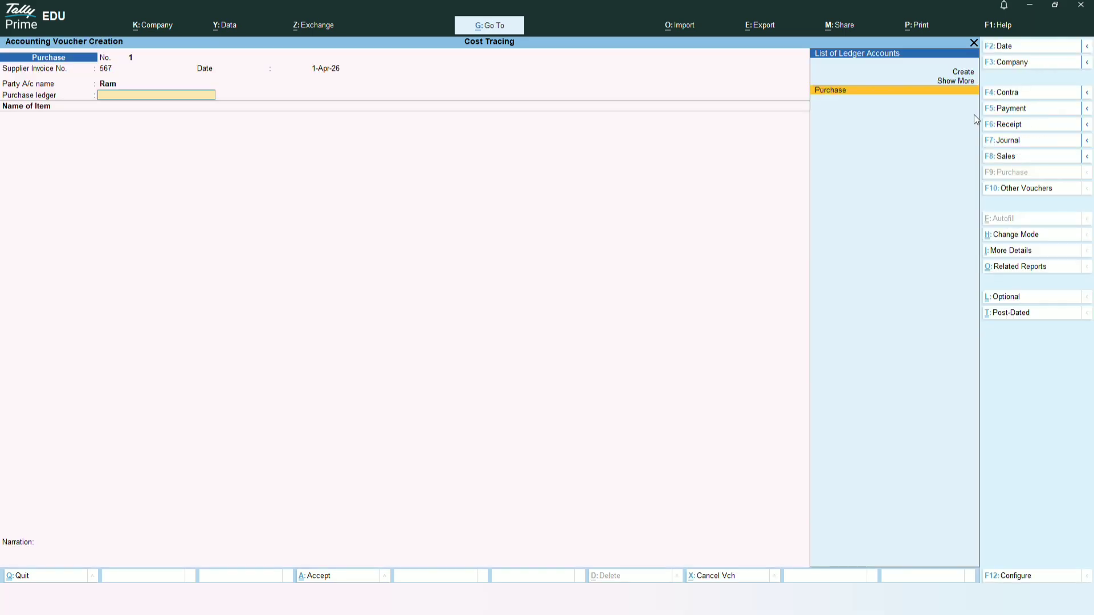
key(Return)
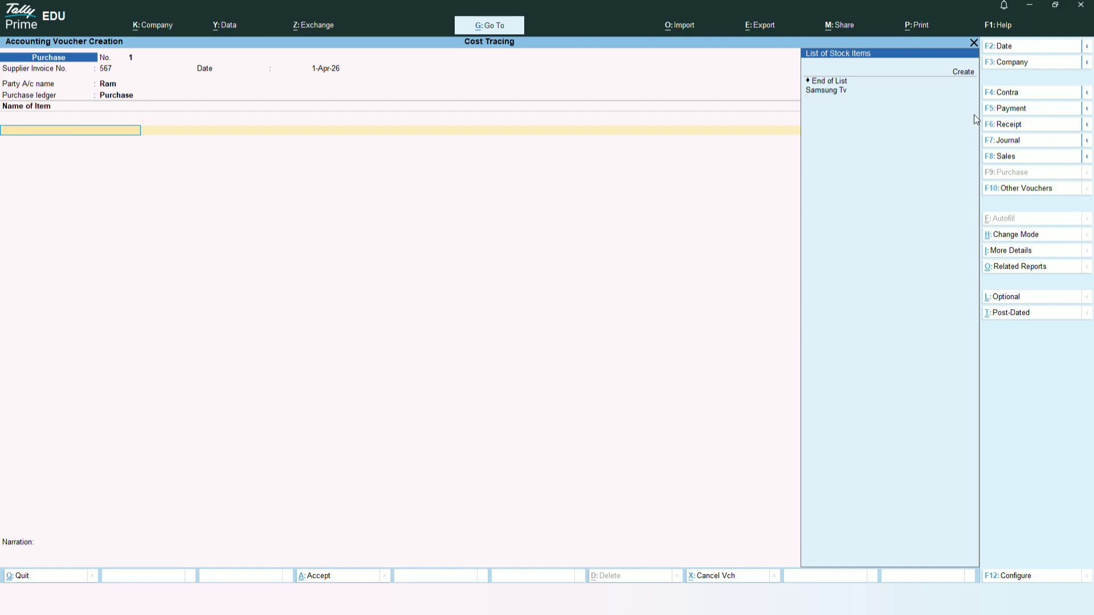
- Add the Samsung Tv item to the purchase voucher with a quantity of 10 nos at a rate of 2,000 per nos
key(Down)
key(Down)
key(Down)
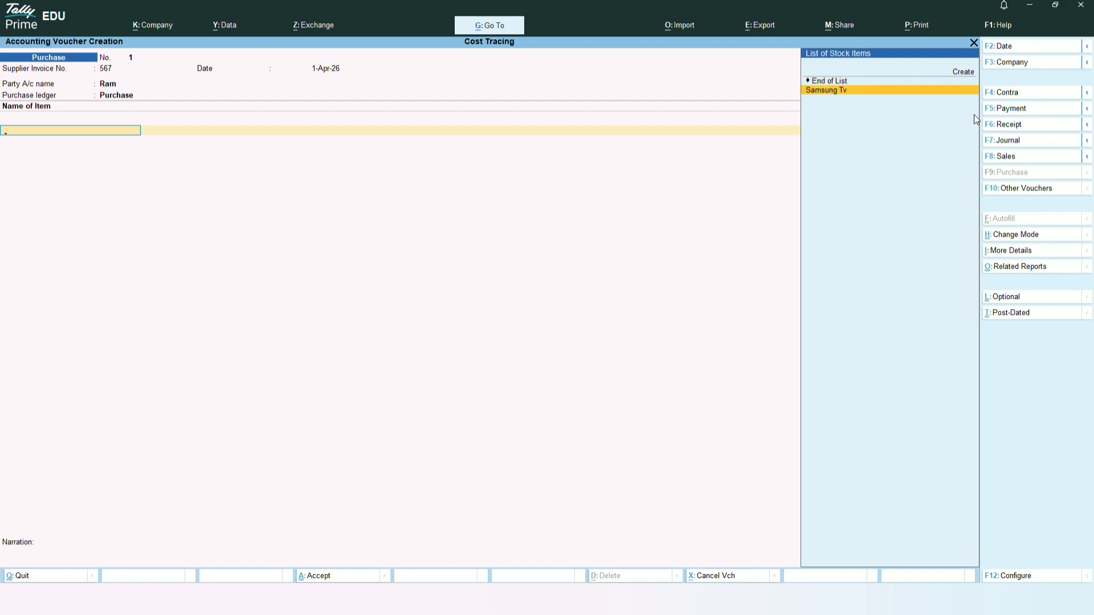
key(Return)
key(Return)
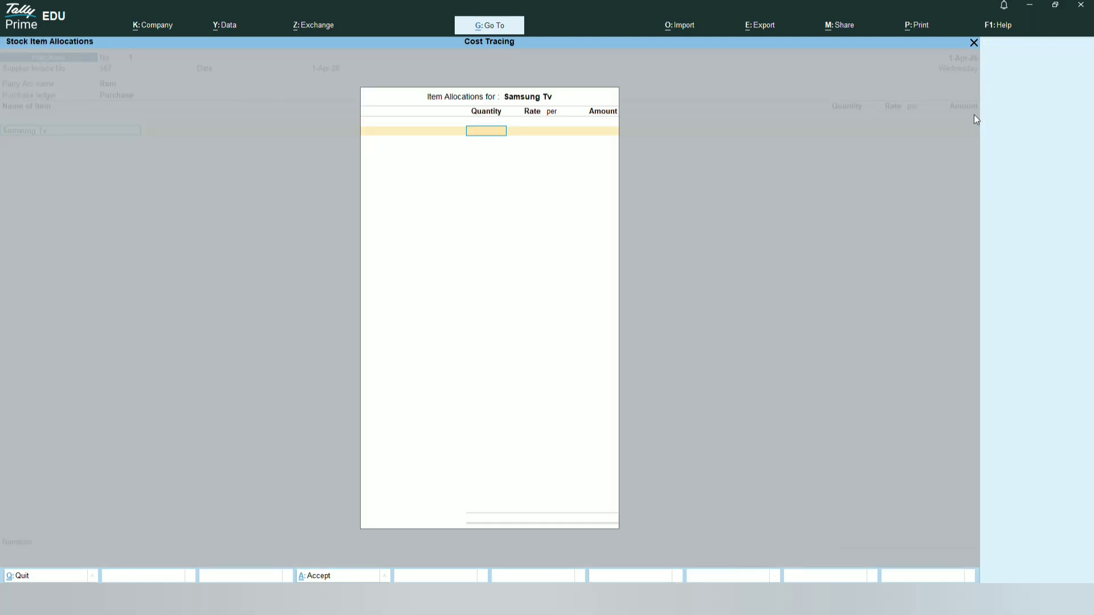
text(10)
key(Return)
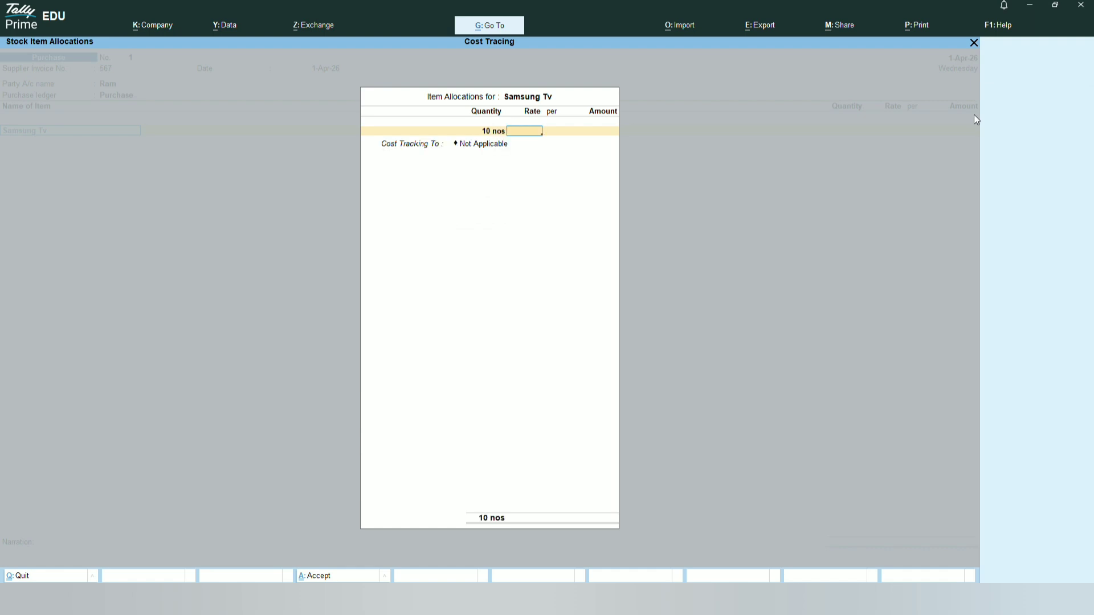
text(2000)
key(Return)
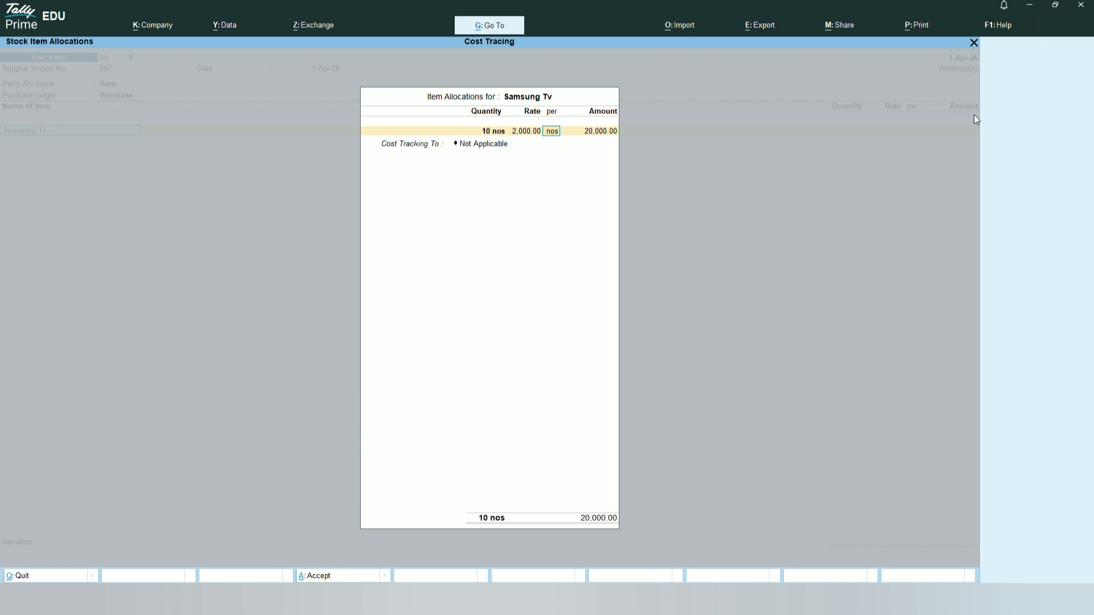
key(Return)
key(Return)
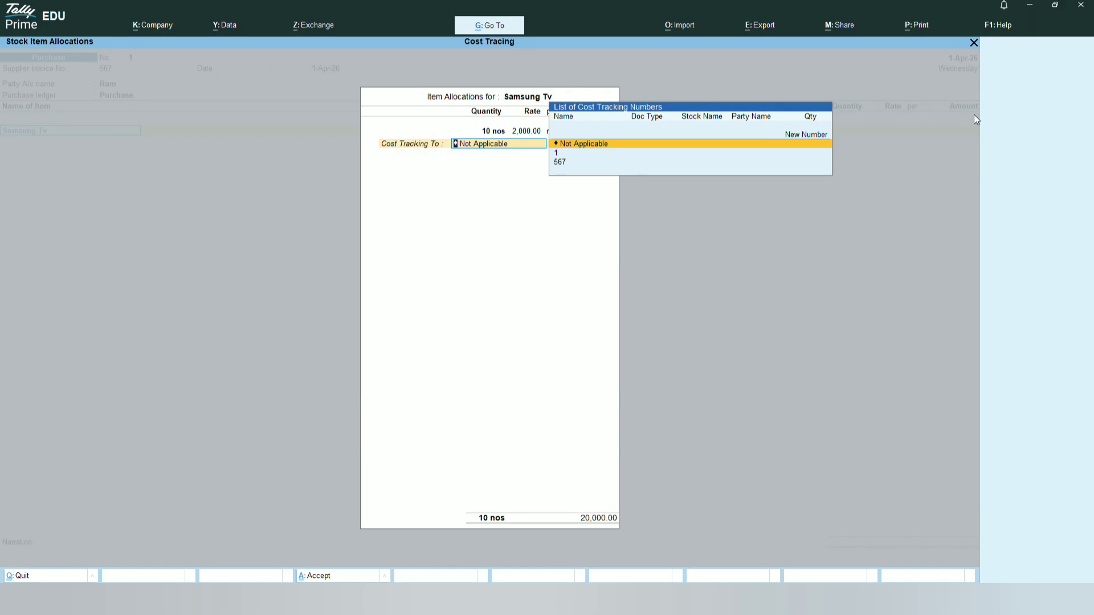
- Assign the Samsung Tv line to a new cost tracking number 1 and finish the item entries
key(Down)
key(Down)
key(Up)
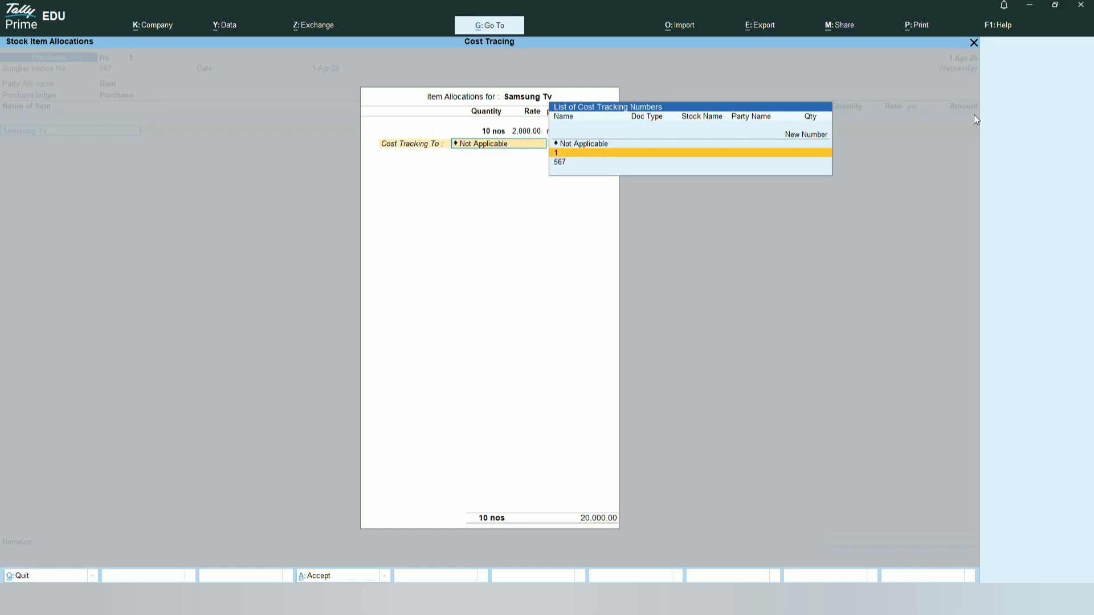
key(Up)
key(Up)
key(Return)
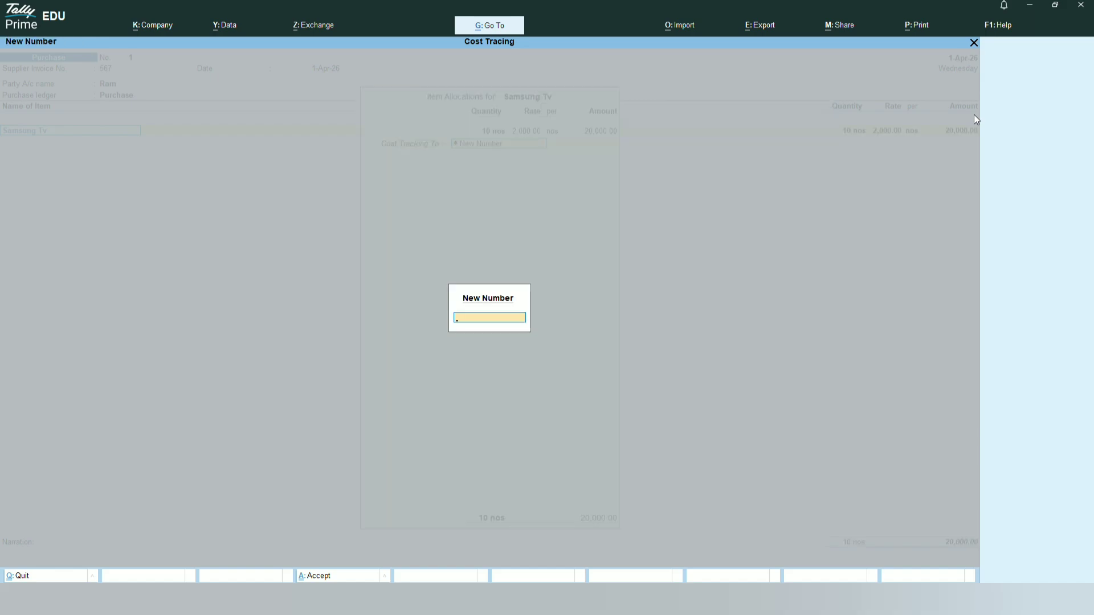
text(1)
key(Return)
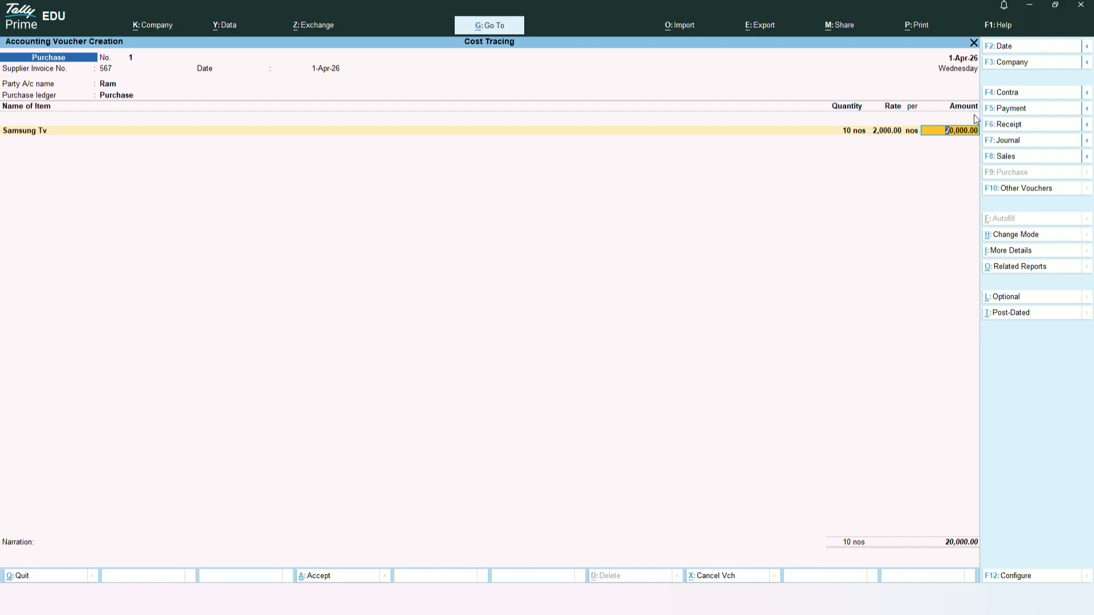
key(Return)
key(Return)
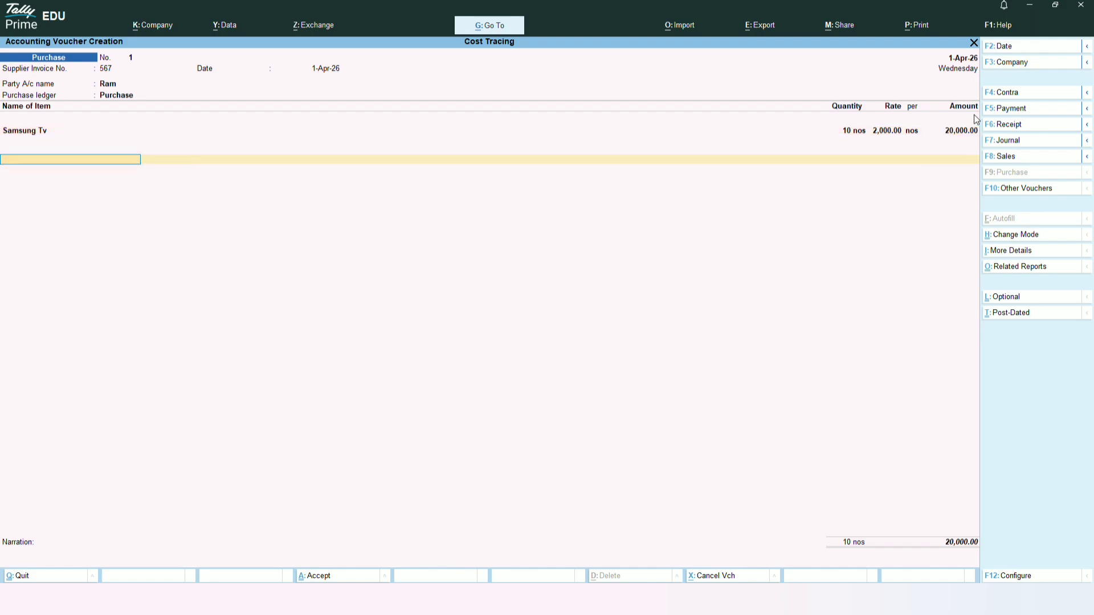
- Add the Carriage ledger below the item with no description and an amount of 100
key(Down)
key(Down)
key(Down)
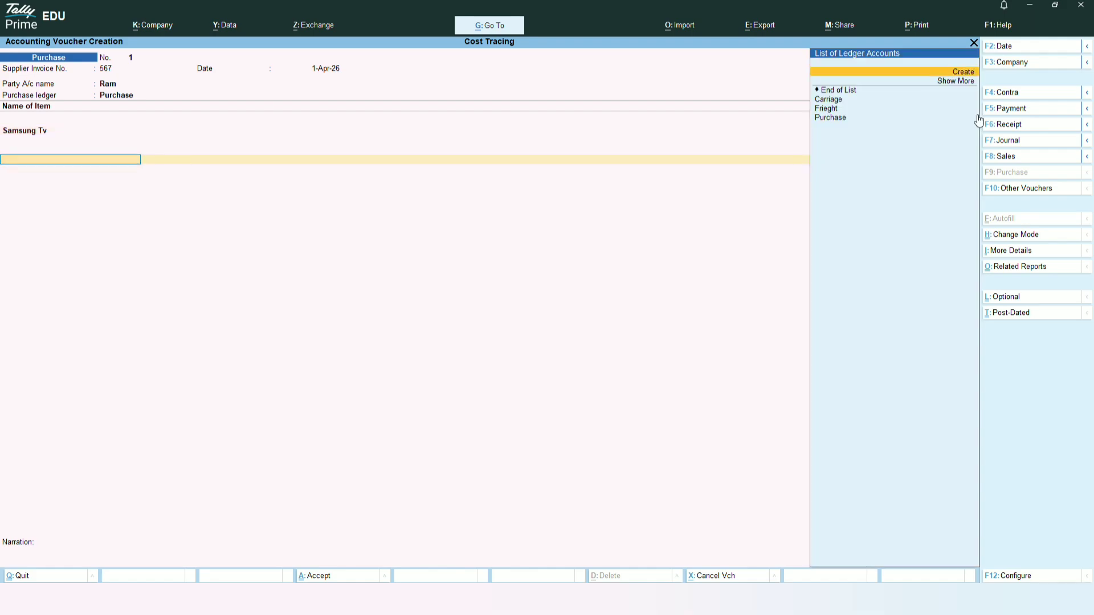
key(Return)
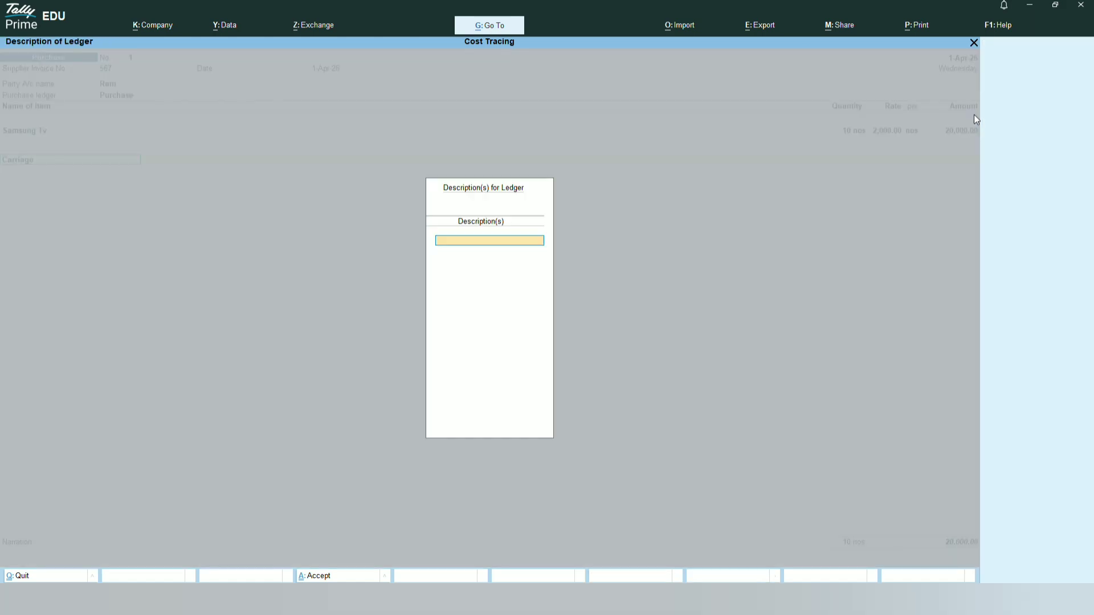
key(Return)
key(Return)
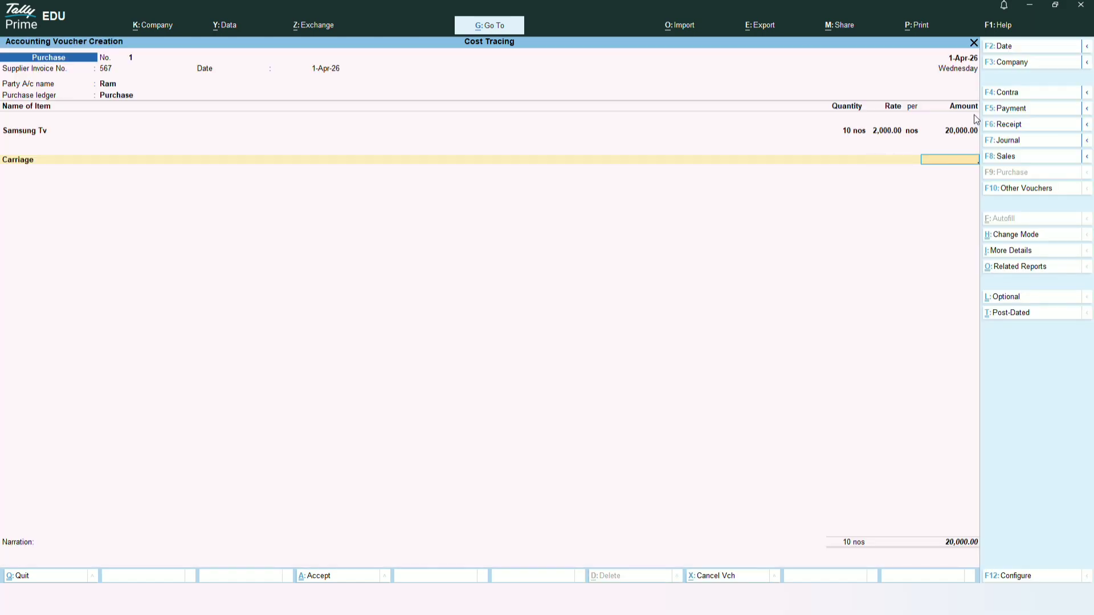
text(100)
key(Return)
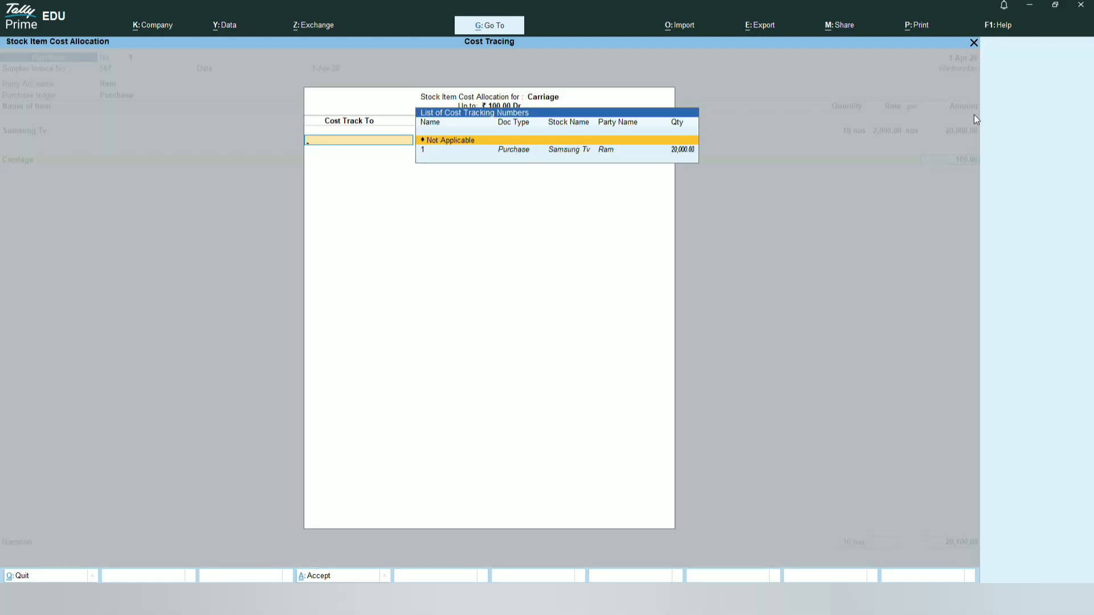
- Allocate the Carriage cost to tracking number 1 for Samsung Tv with a quantity of 10 nos
key(Down)
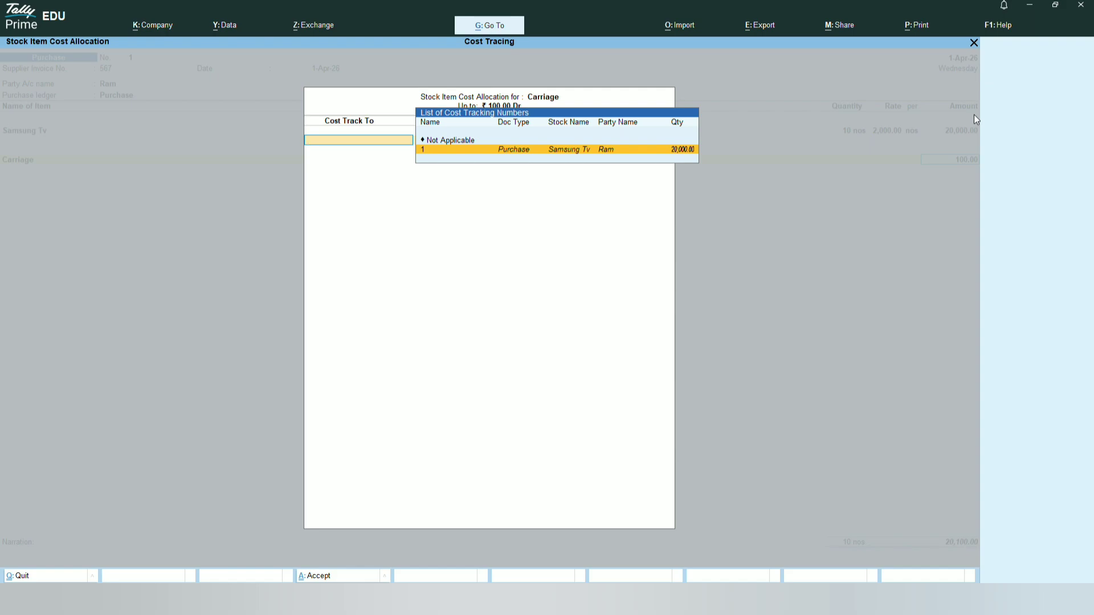
key(Return)
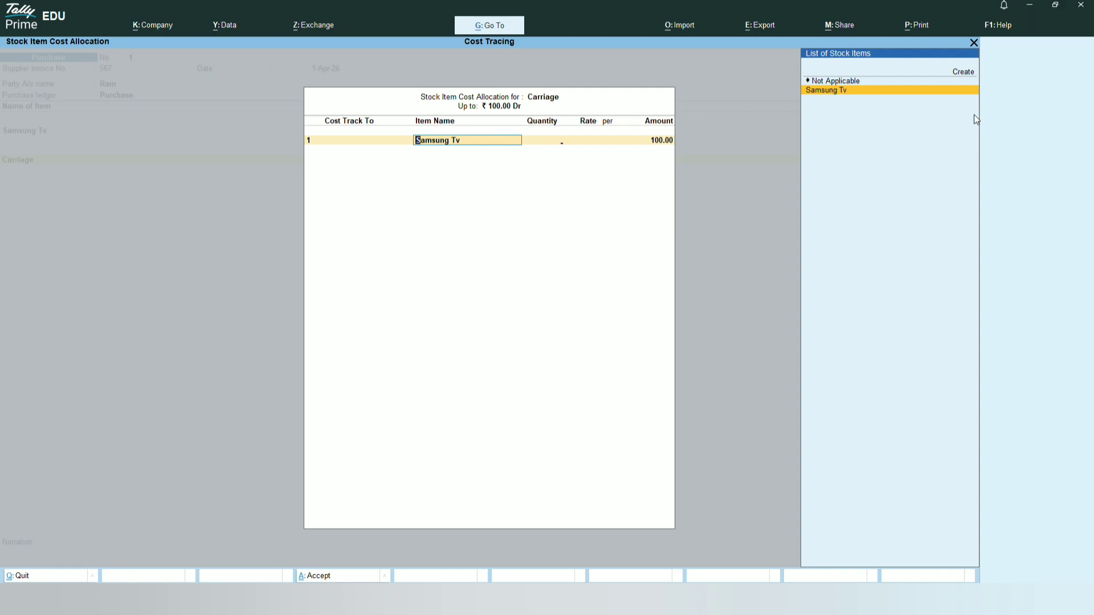
key(Return)
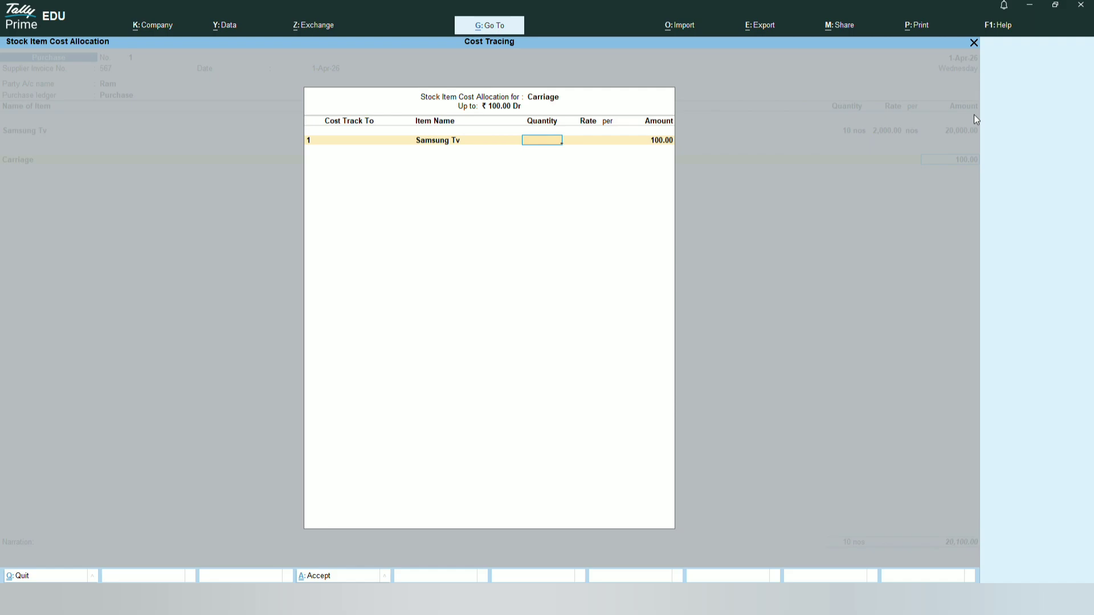
text(10)
key(Return)
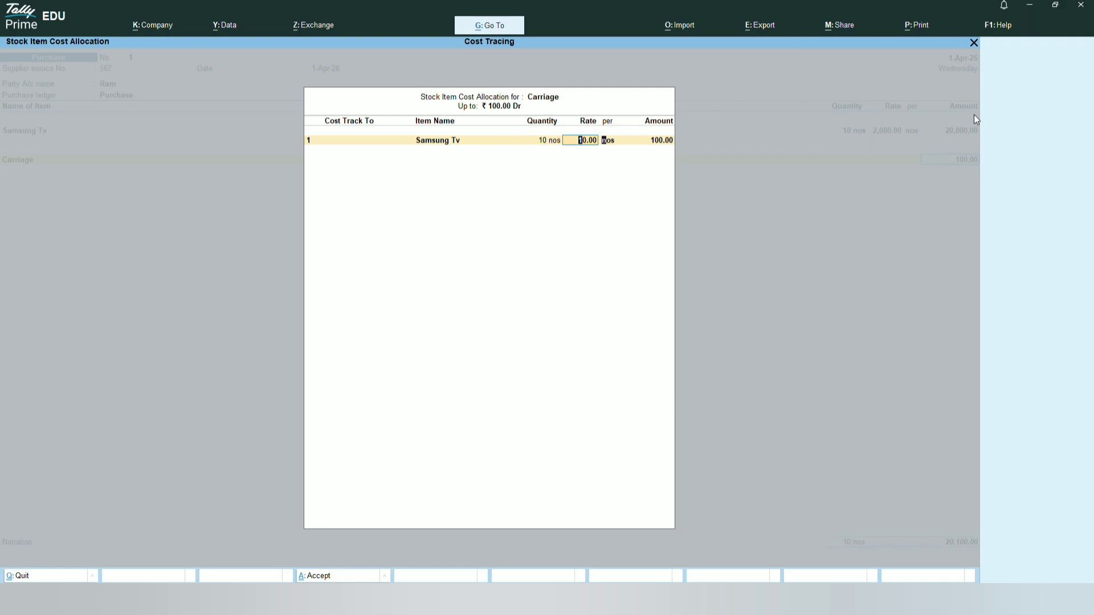
key(Return)
key(Return)
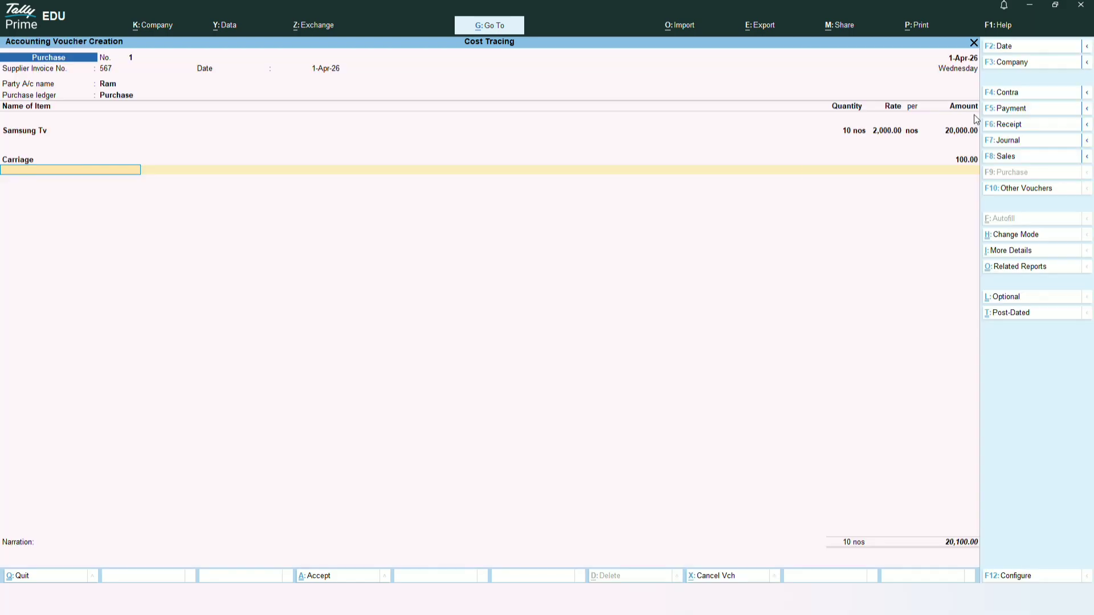
- Add the Frieght ledger to the purchase voucher with an amount of 200
key(Down)
key(Down)
key(Down)
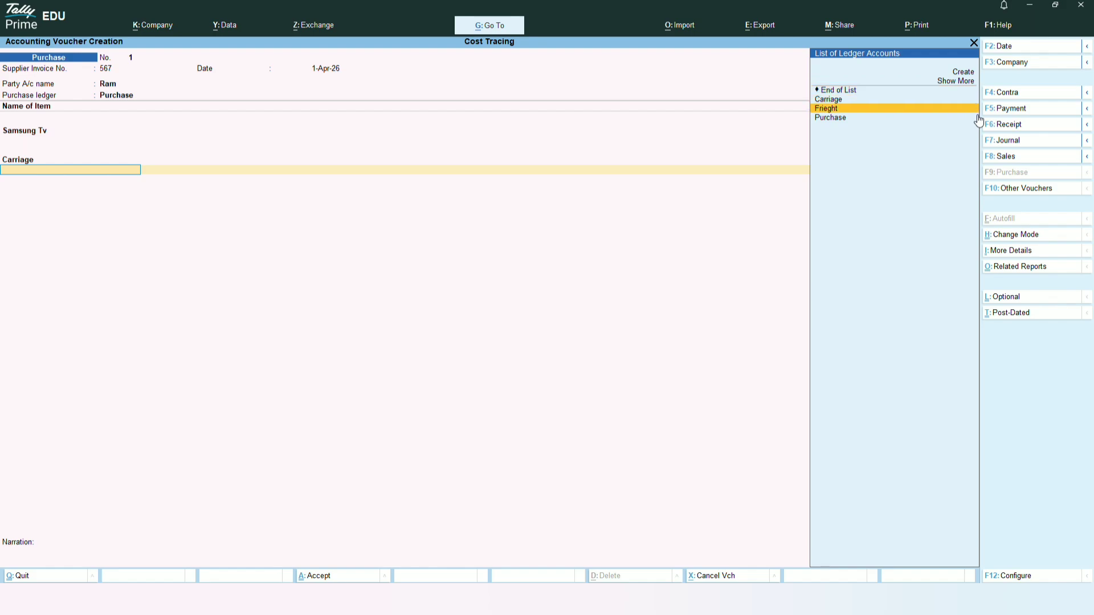
key(Return)
key(Return)
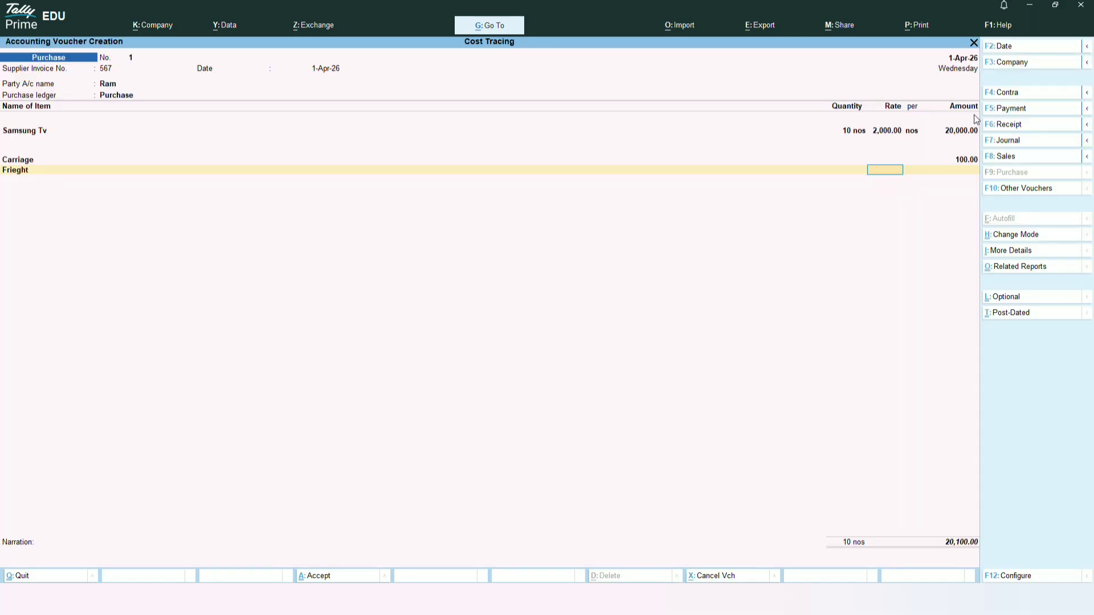
key(Return)
text(200)
key(Return)
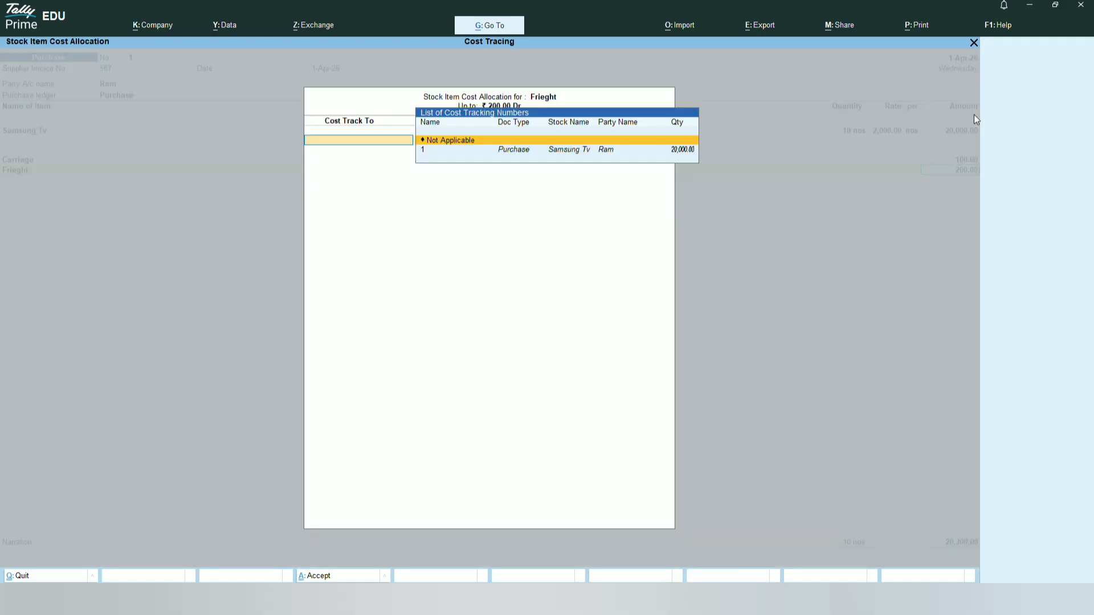
- Allocate the Frieght cost to tracking number 1 for Samsung Tv and accept the allocation
key(Down)
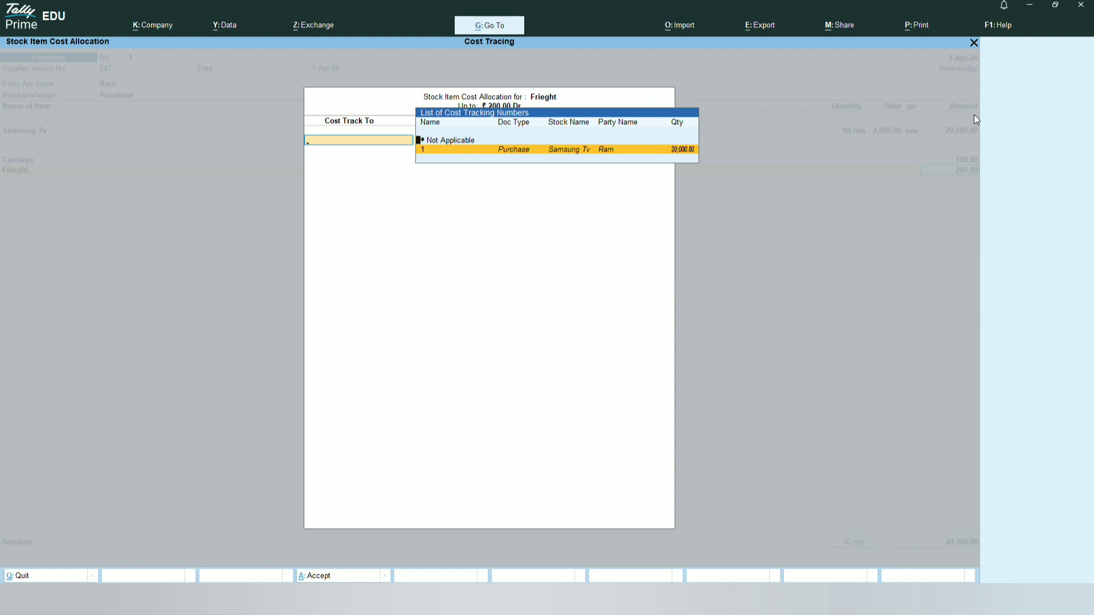
key(Return)
key(Return)
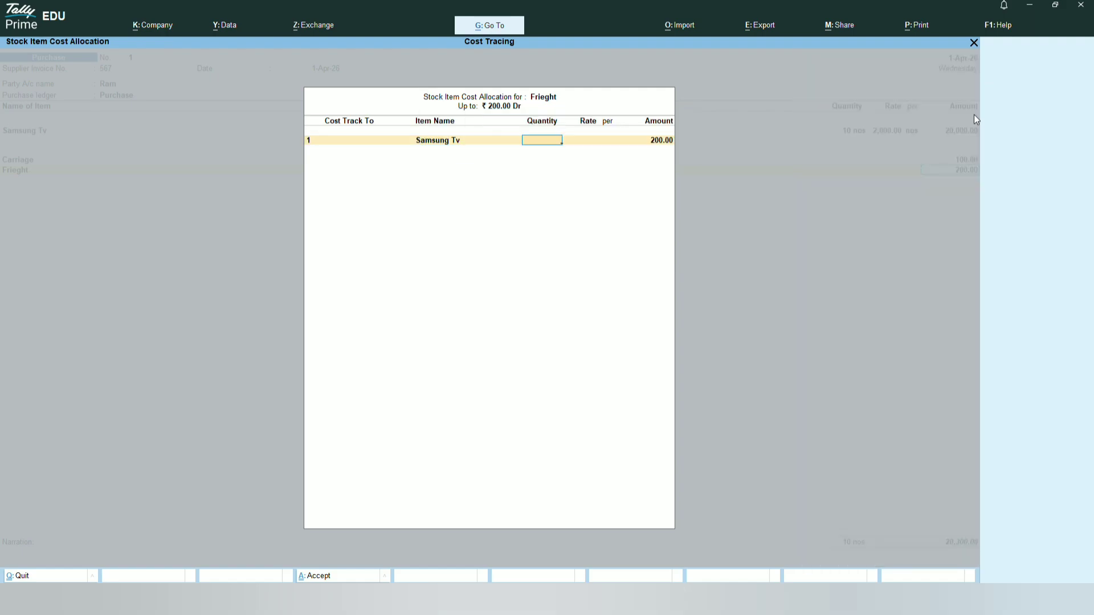
key(Return)
key(Return)
key(Return)
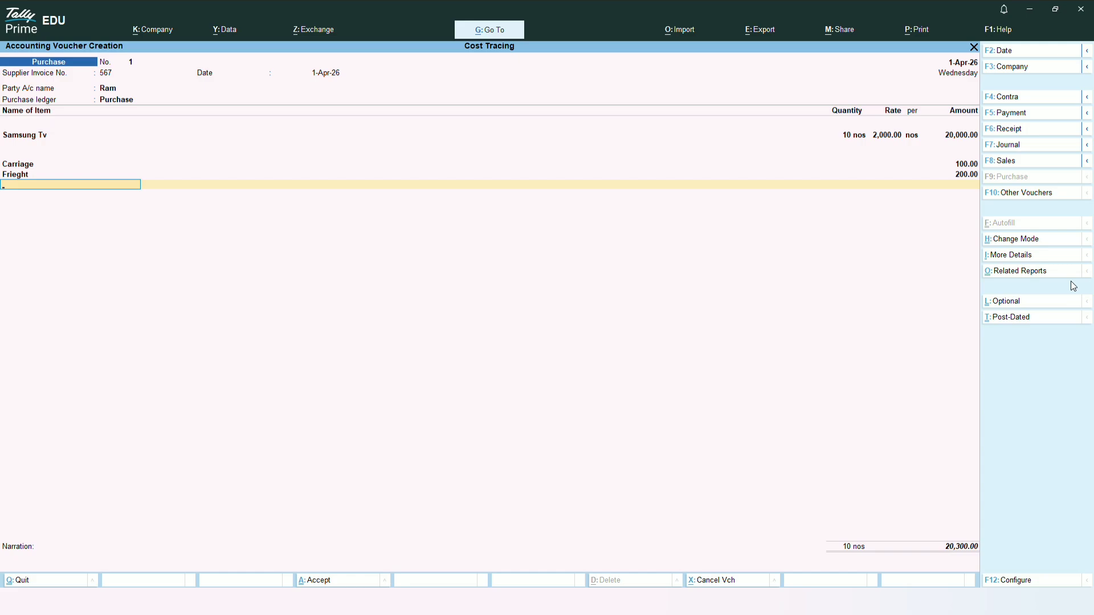
- End the ledger list, keep New Ref 567 in the supplier's bill-wise details, and save the purchase voucher
key(Return)
key(Return)
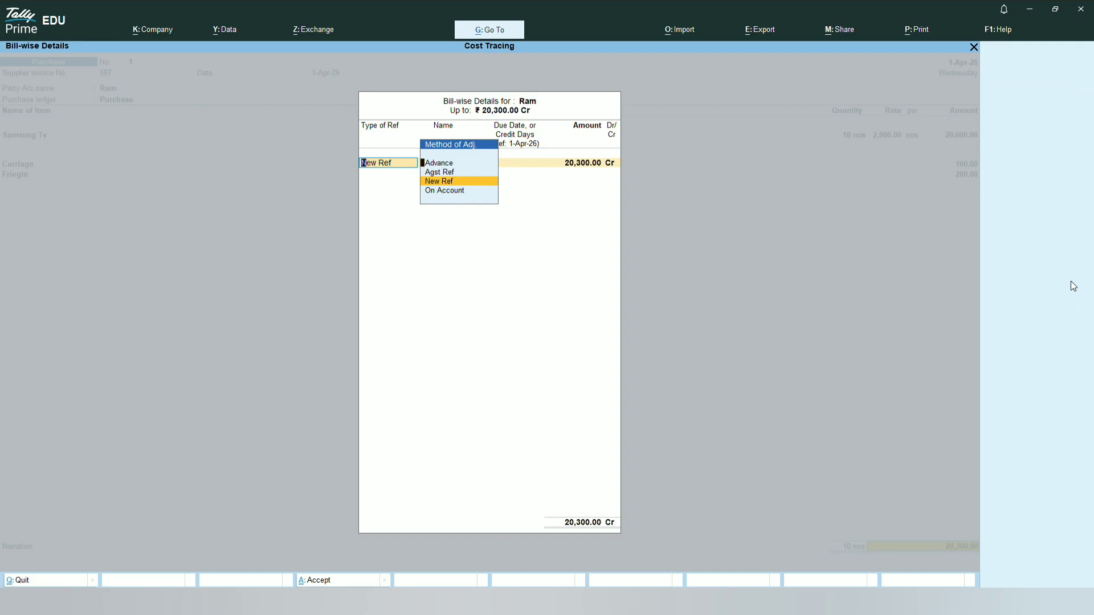
key(Return)
key(Return)
key(Return)
key(Return)
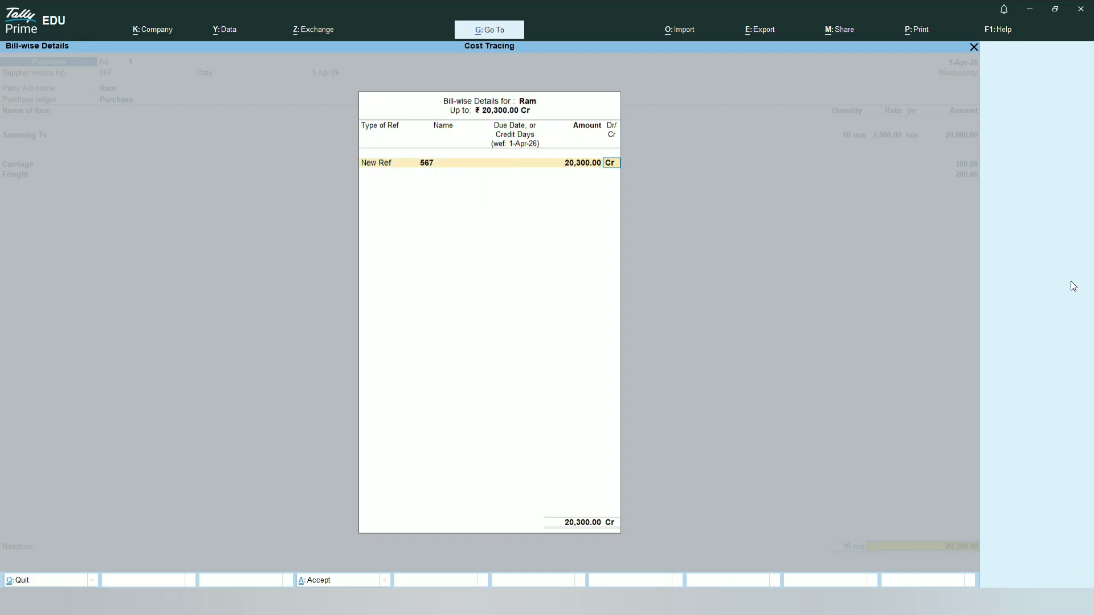
key(Return)
key(Return)
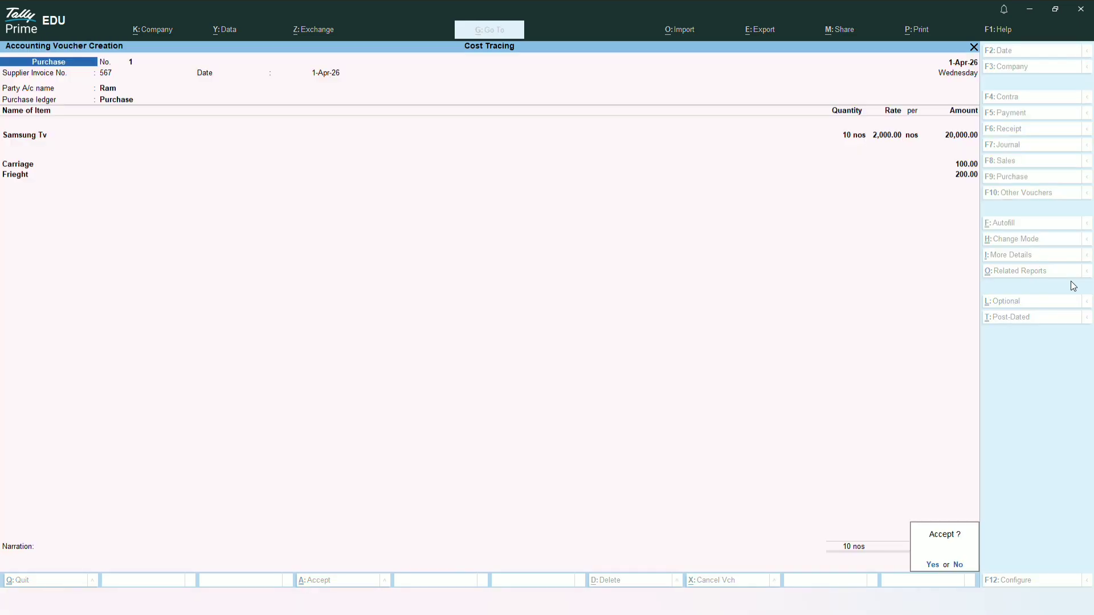
key(Return)
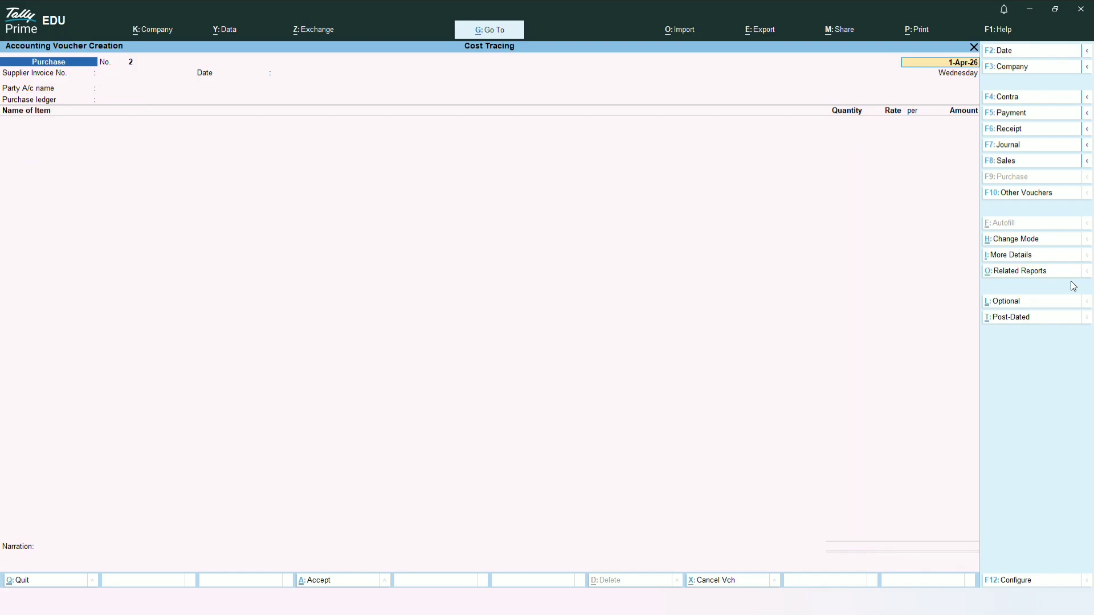
- Leave purchase voucher creation without starting another entry and open the additional reports list from the Gateway of Tally
key(Escape)
key(Return)
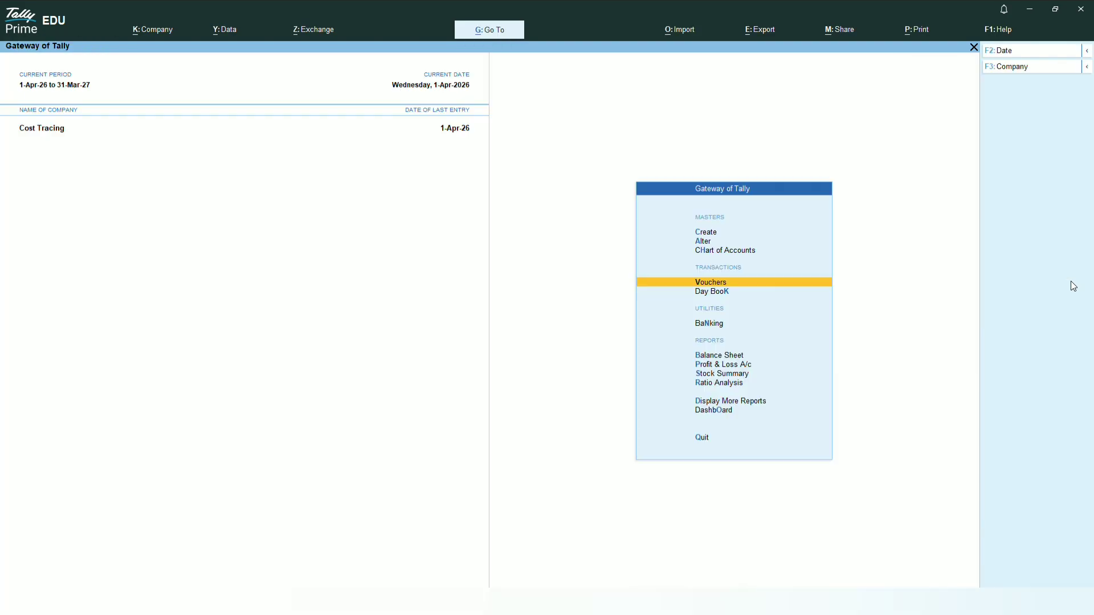
key(Down)
key(Down)
key(Down)
key(Down)
key(Down)
key(Down)
key(Down)
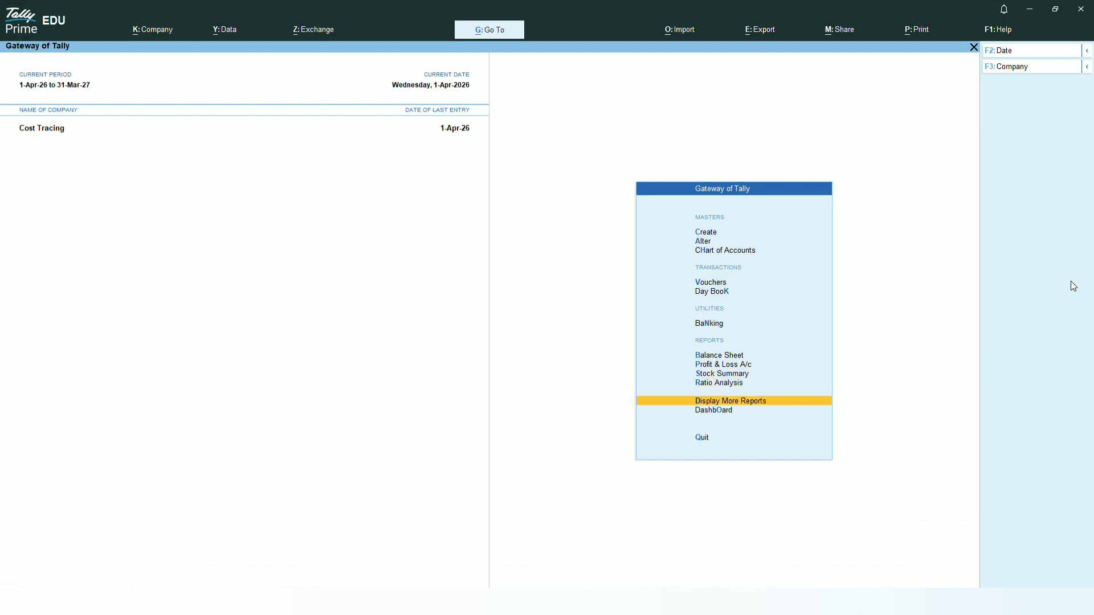
key(Return)
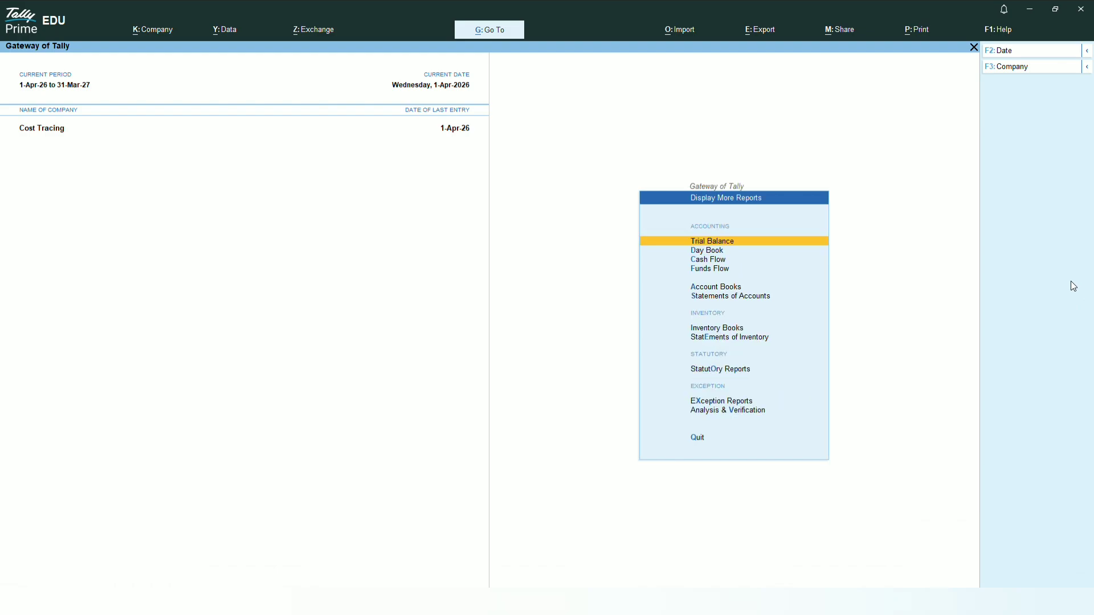
- Open the Statements of Inventory reports
key(Down)
key(Down)
key(Down)
key(Down)
key(Down)
key(Down)
key(Down)
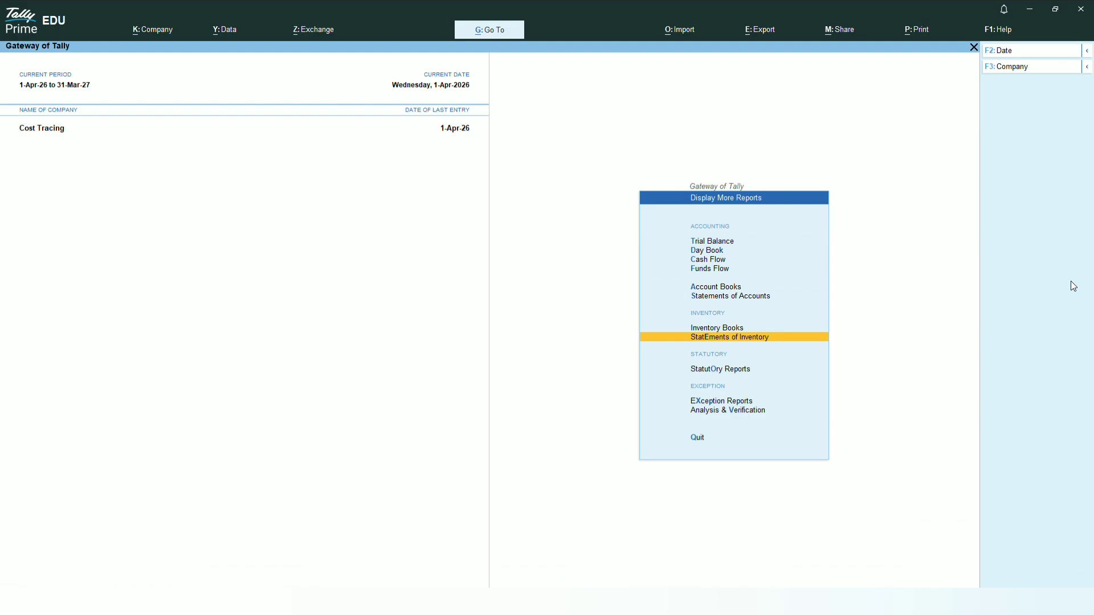
key(Return)
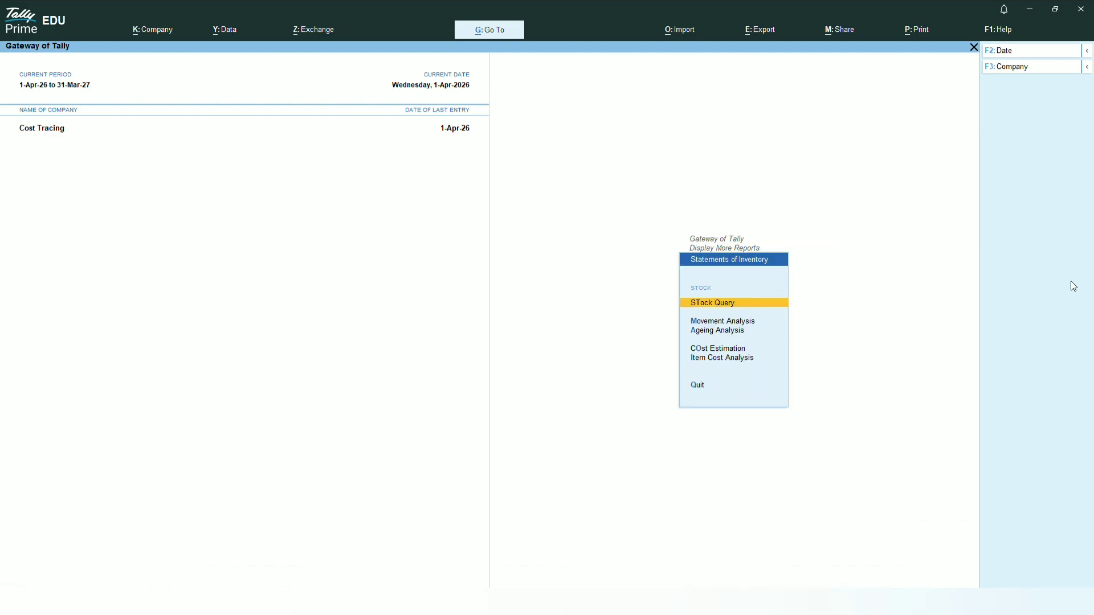
- Open the Item Cost Analysis report options within the inventory statements
key(Down)
key(Down)
key(Down)
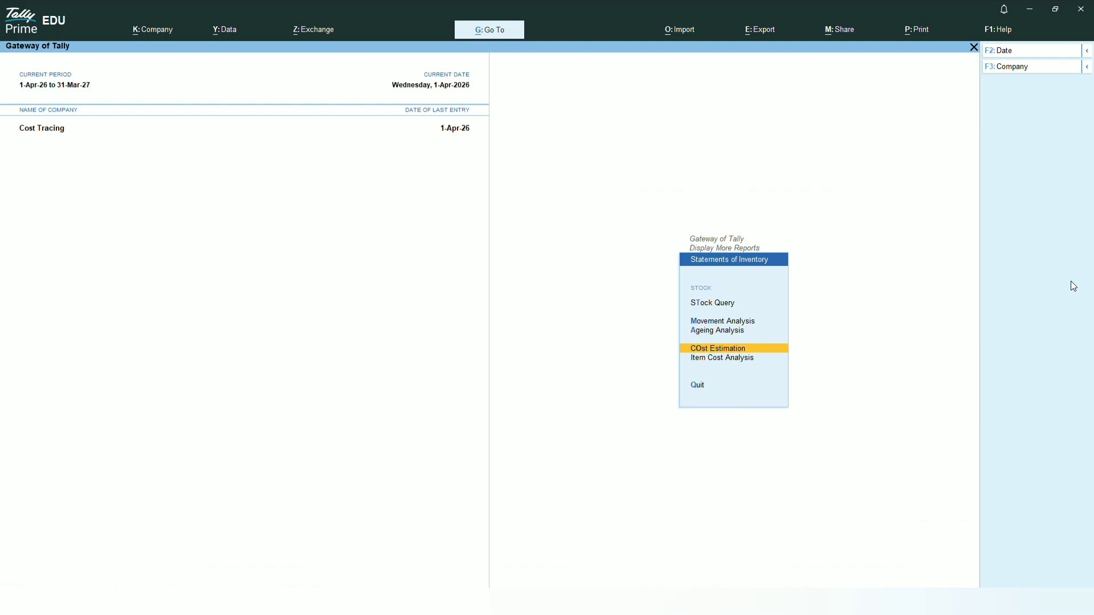
key(Down)
key(Return)
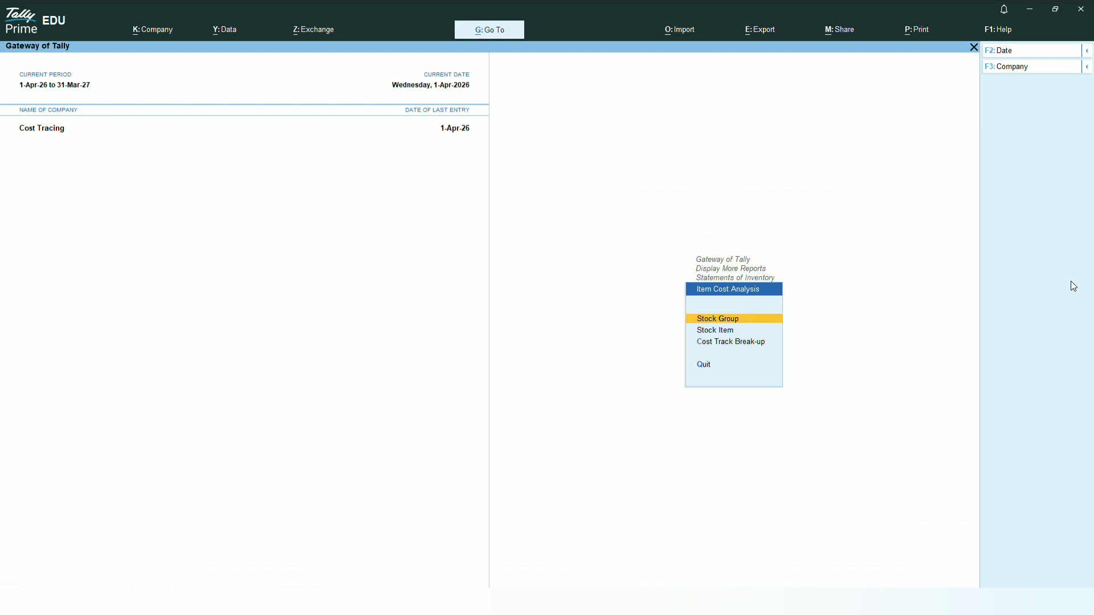
key(Escape)
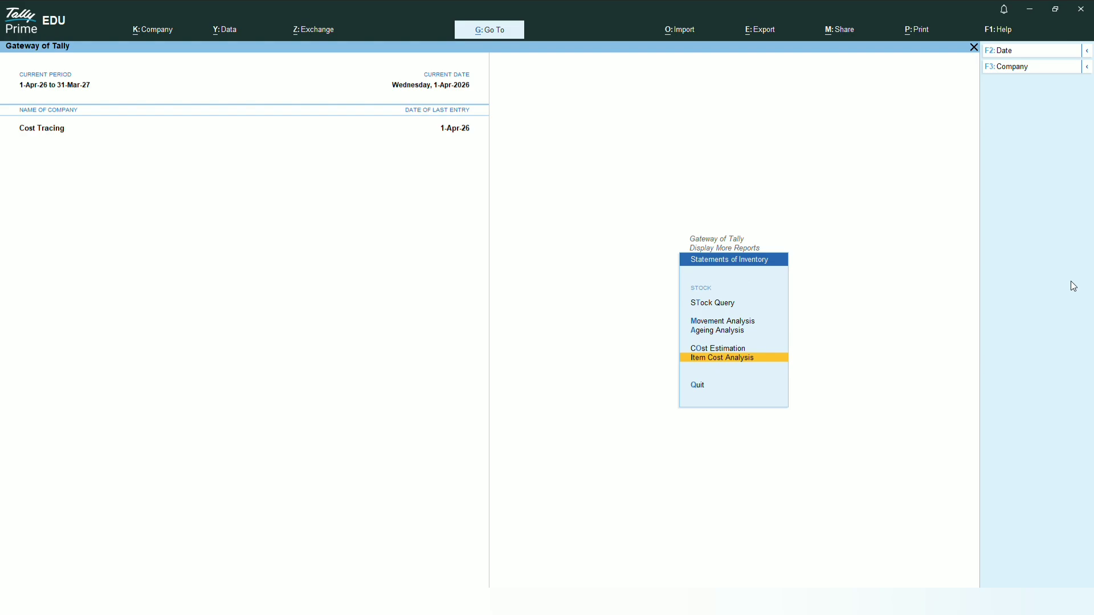
key(Return)
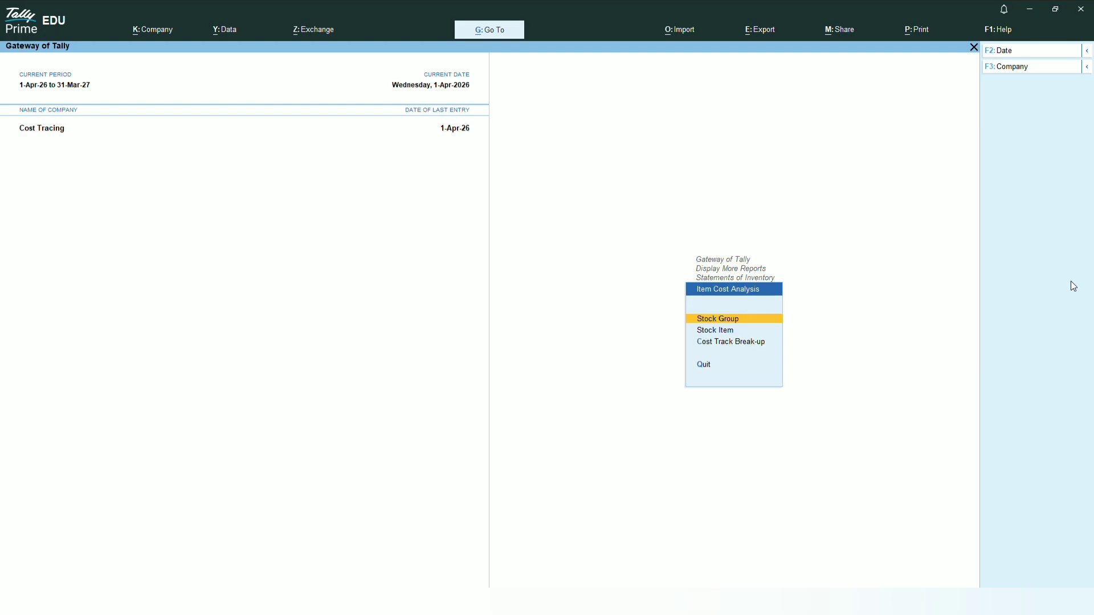
- View the item cost analysis by Stock Item for Samsung Tv
key(Down)
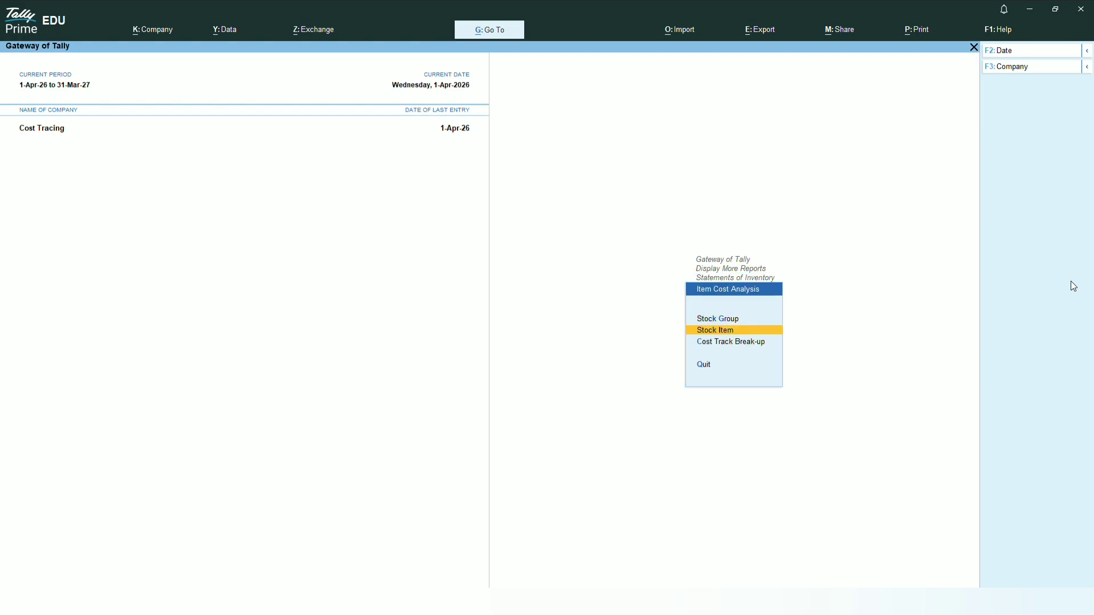
key(Return)
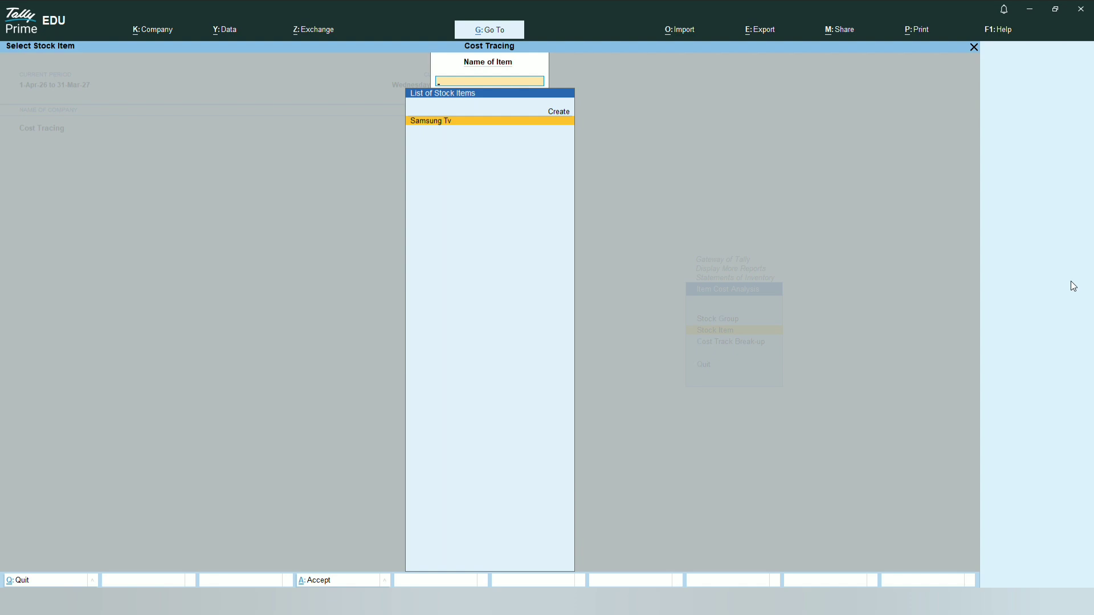
key(Return)
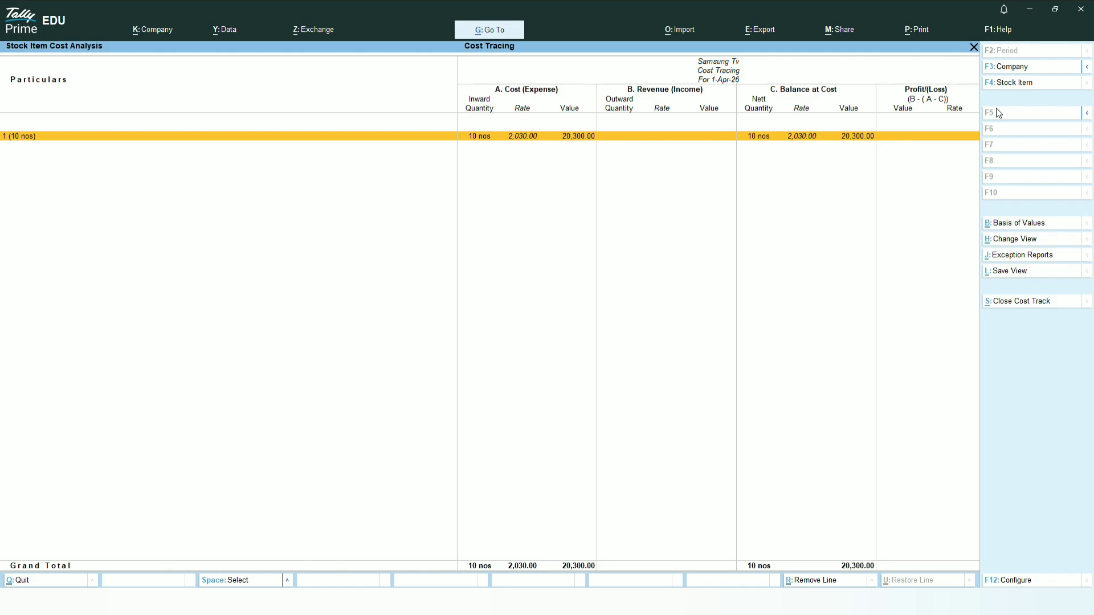
key(alt)
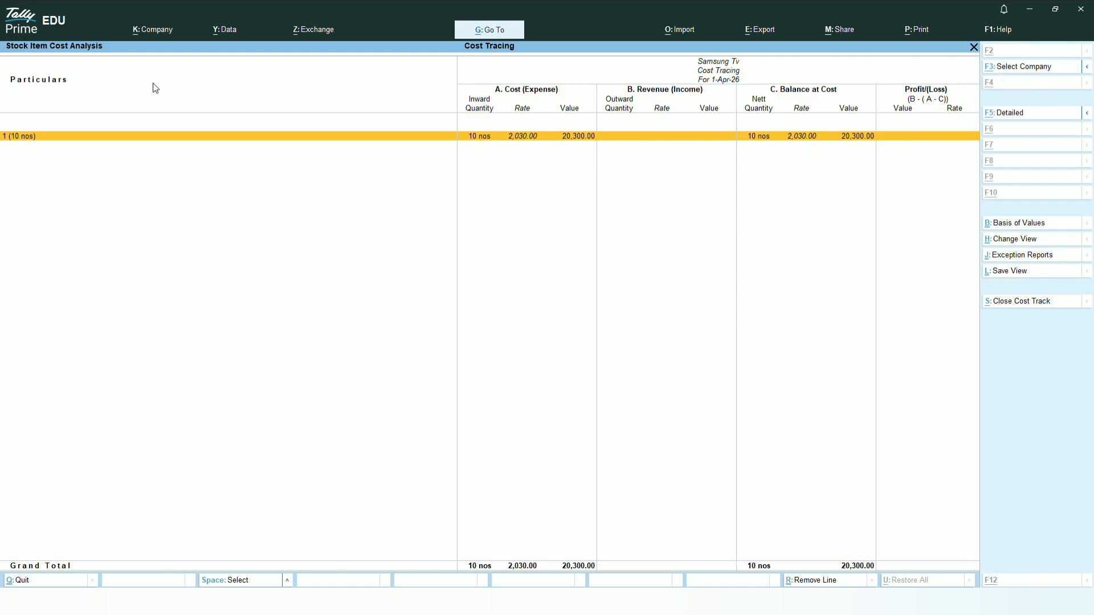